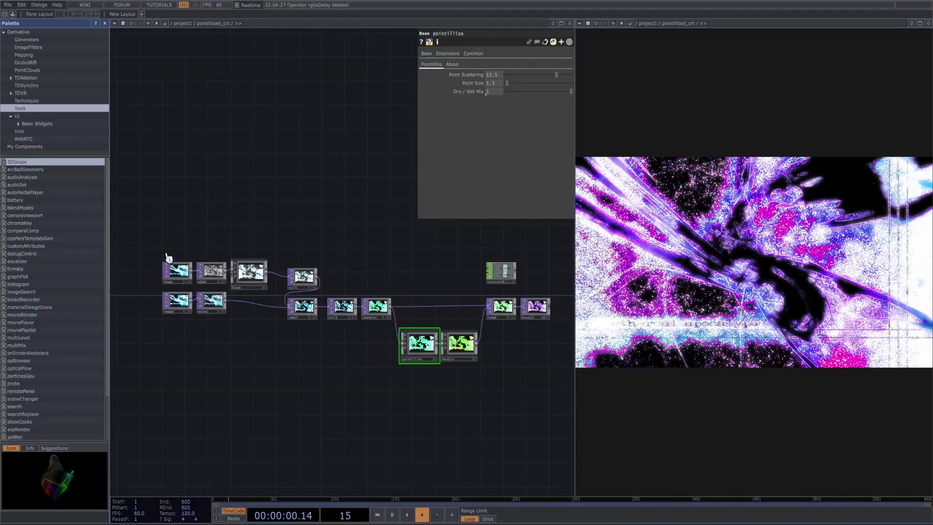
Step: Delete all existing operators from the pointillized_crt network and place a Movie File In TOP in it
left_click_drag(171, 252, 546, 373)
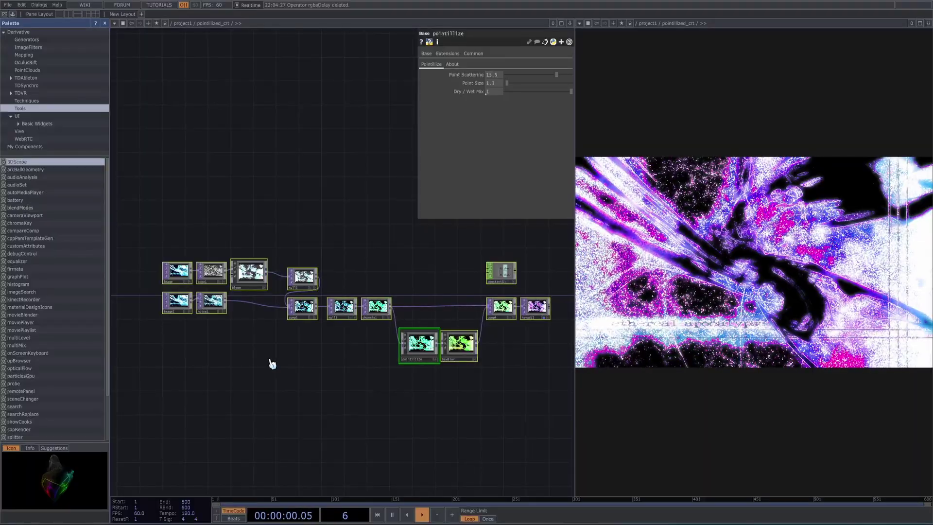
key("Delete")
key("Tab")
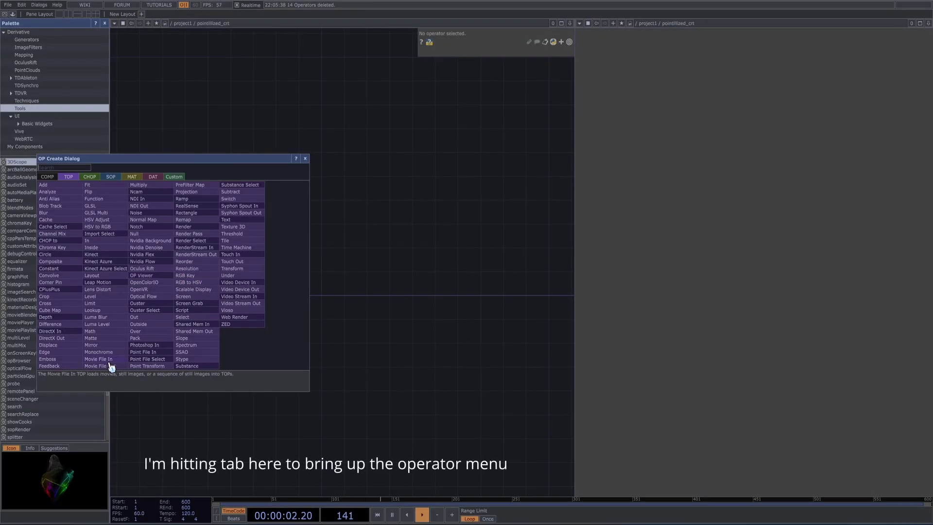
left_click(199, 369)
left_click(194, 265)
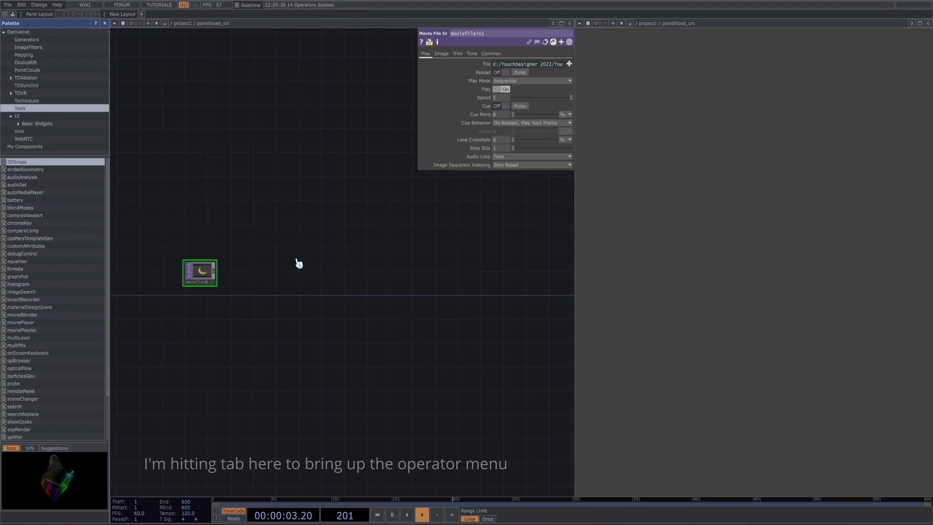
Step: Load the blue abstract wallpaper image into the Movie File In from the split lucidity portfolio's wallpaper folder
left_click(574, 64)
left_click(33, 161)
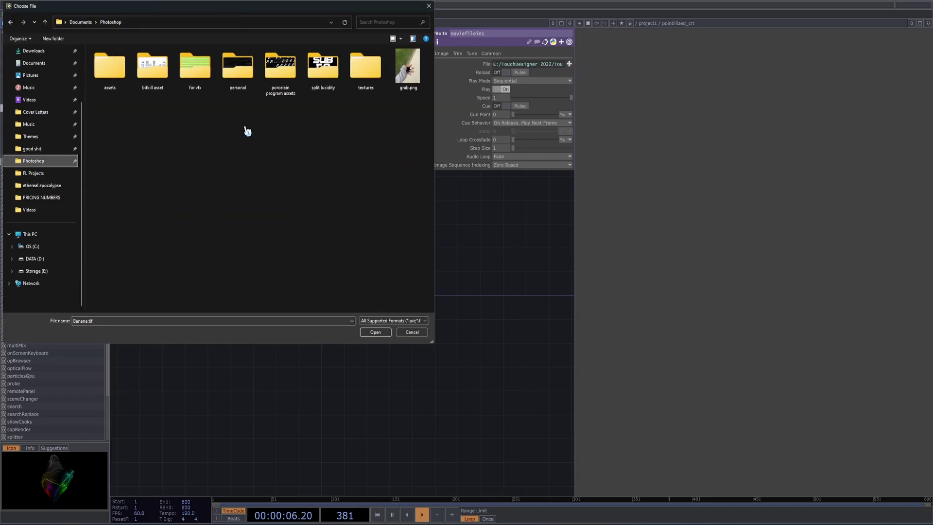
double_click(323, 68)
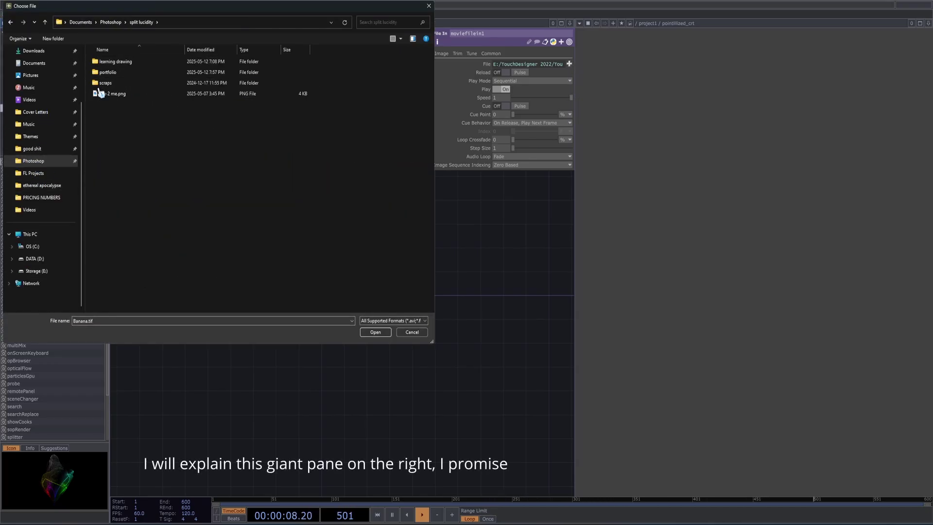
double_click(108, 72)
left_click(121, 181)
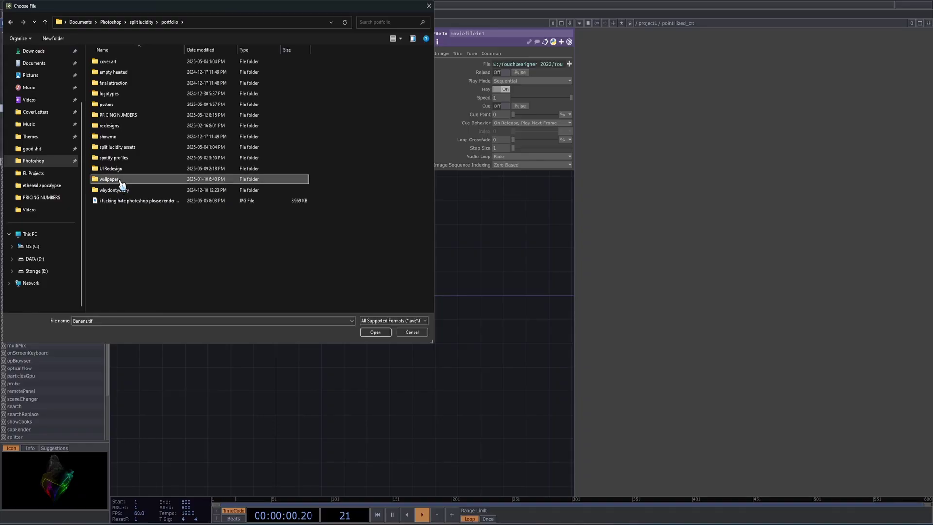
double_click(122, 180)
double_click(108, 68)
double_click(208, 63)
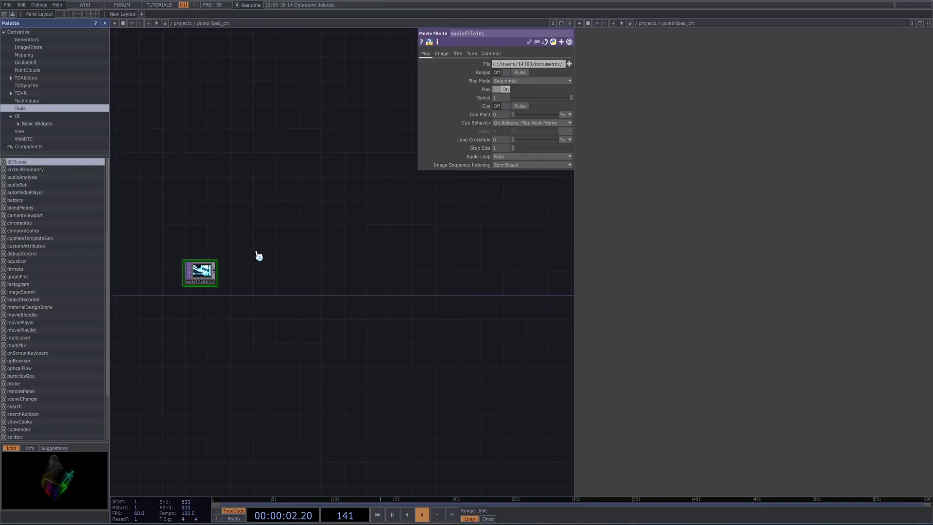
Step: Duplicate the Movie File In operator and place the copy directly below the original
key("ctrl+c")
key("ctrl+v")
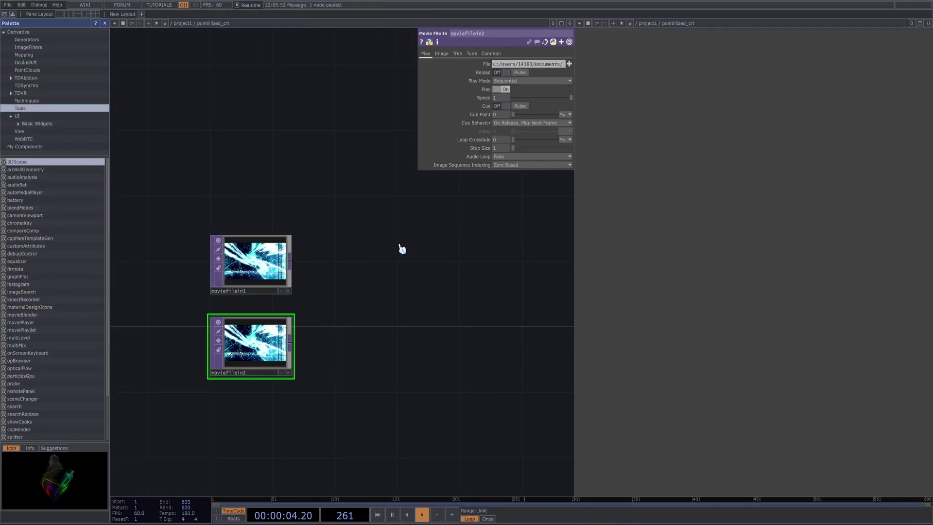
left_click_drag(365, 285, 403, 266)
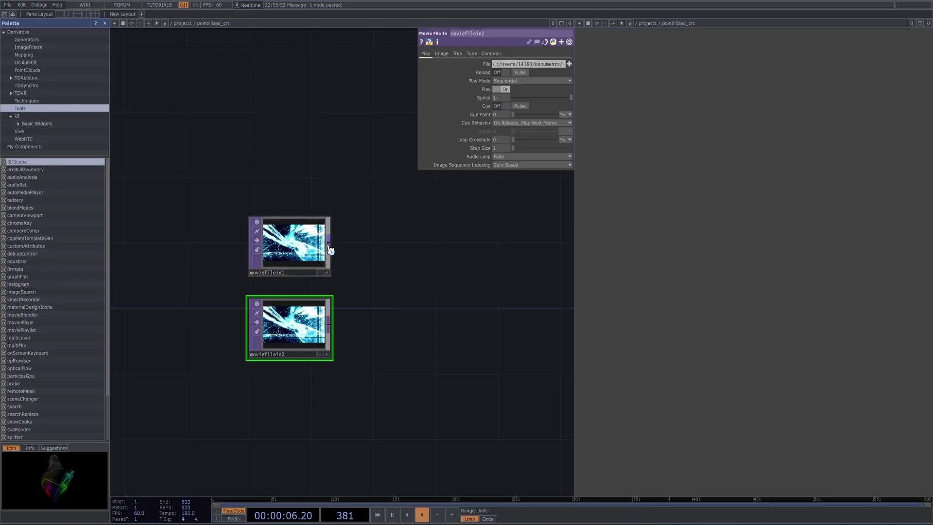
Step: Add an Edge TOP fed by the output of moviefilein1, placed beside it
left_click(301, 251)
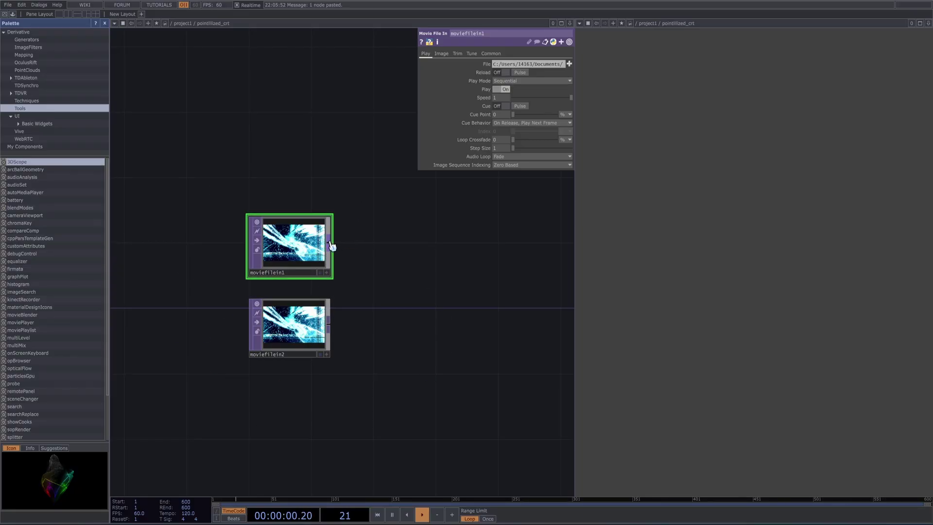
left_click_drag(333, 248, 378, 252)
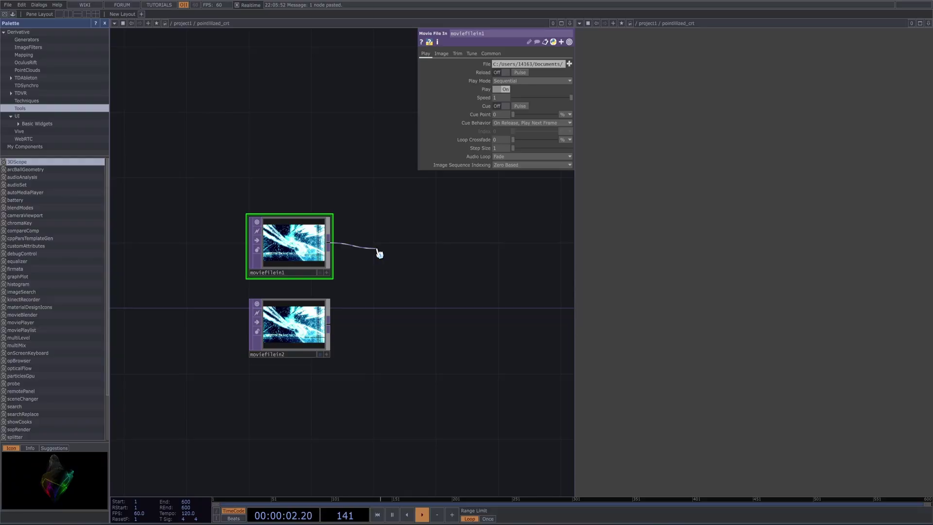
left_click(379, 252)
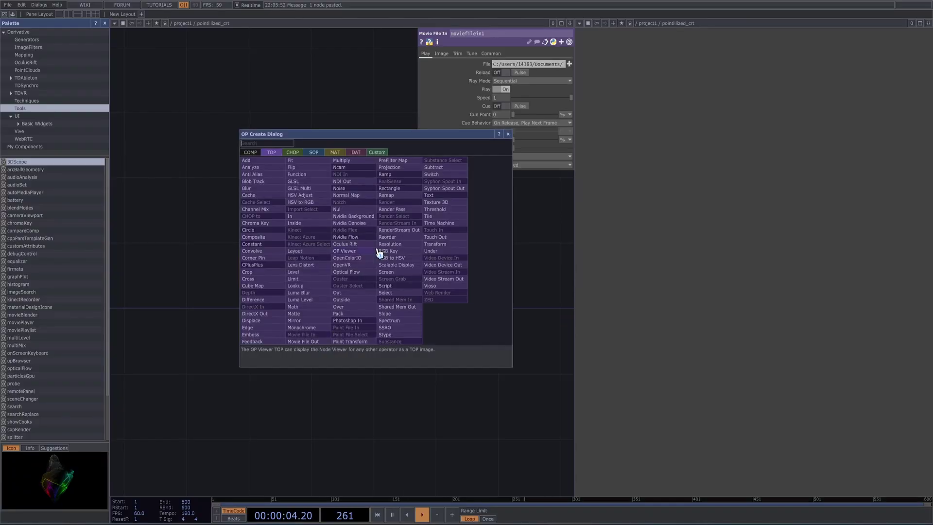
type("edge")
left_click(255, 331)
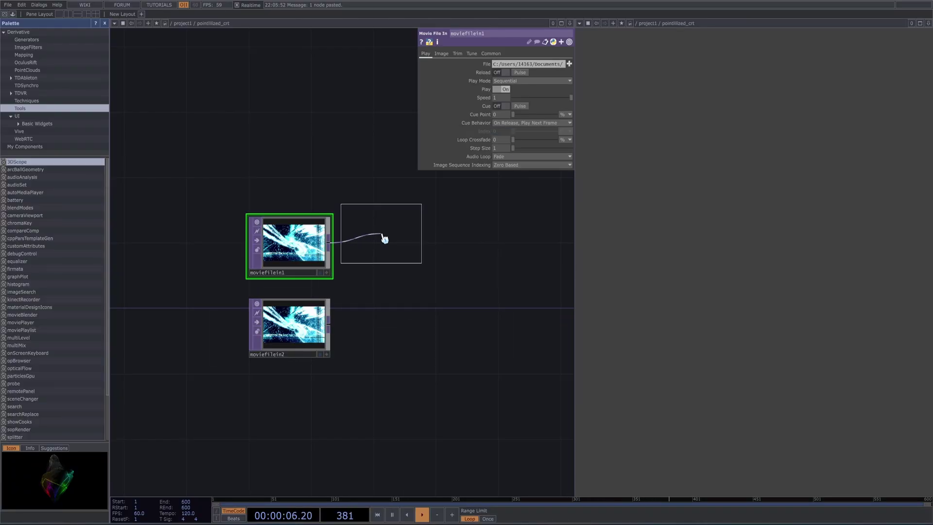
left_click(383, 245)
Step: Try higher Strength values on the Edge operator, up to about 6.9, and reset Strength to 1
scroll(393, 260, "up", 5)
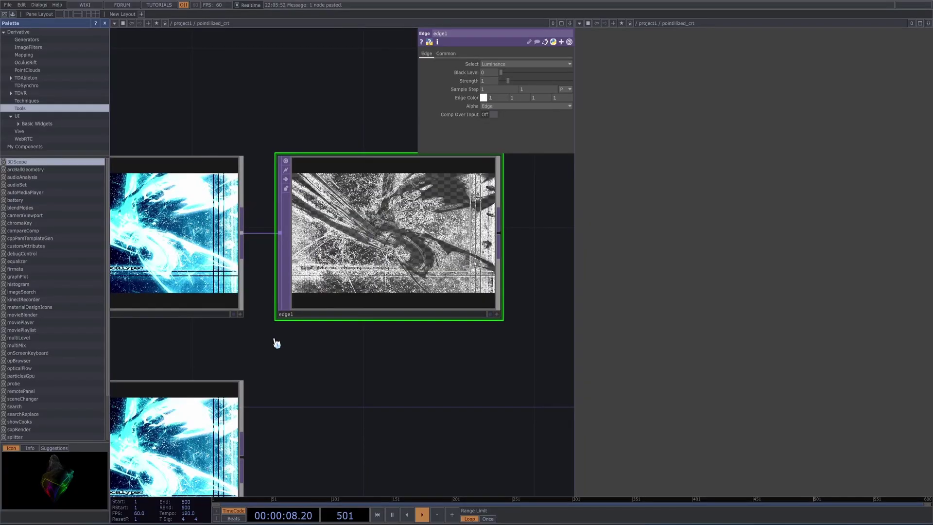
left_click_drag(275, 340, 350, 381)
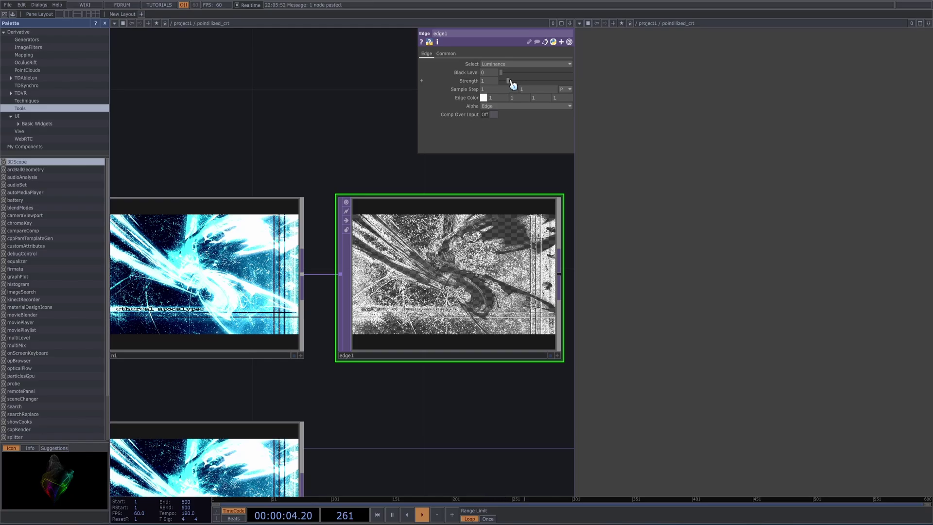
mouse_move(513, 84)
left_mouse_down()
mouse_move(545, 90)
mouse_move(497, 91)
mouse_move(506, 92)
left_mouse_up()
left_click_drag(503, 85, 547, 86)
scroll(505, 224, "up", 8)
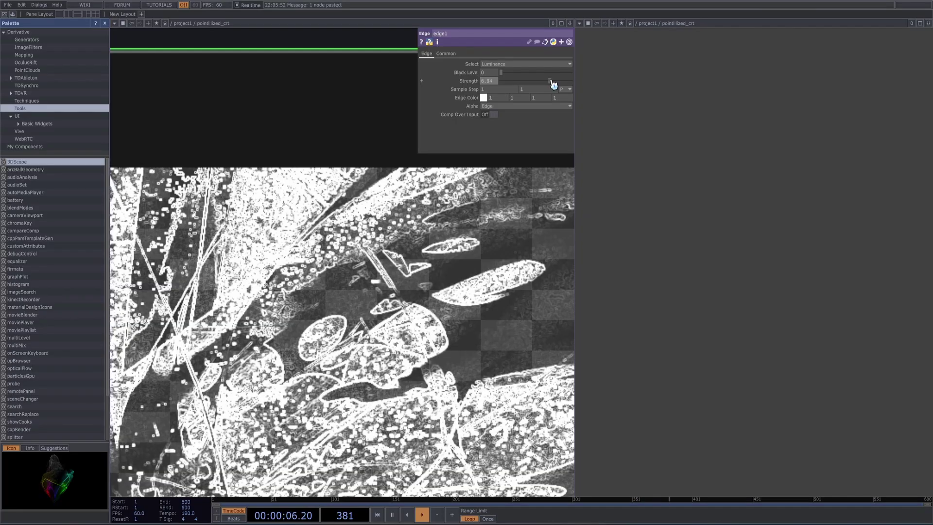
left_click_drag(552, 82, 506, 86)
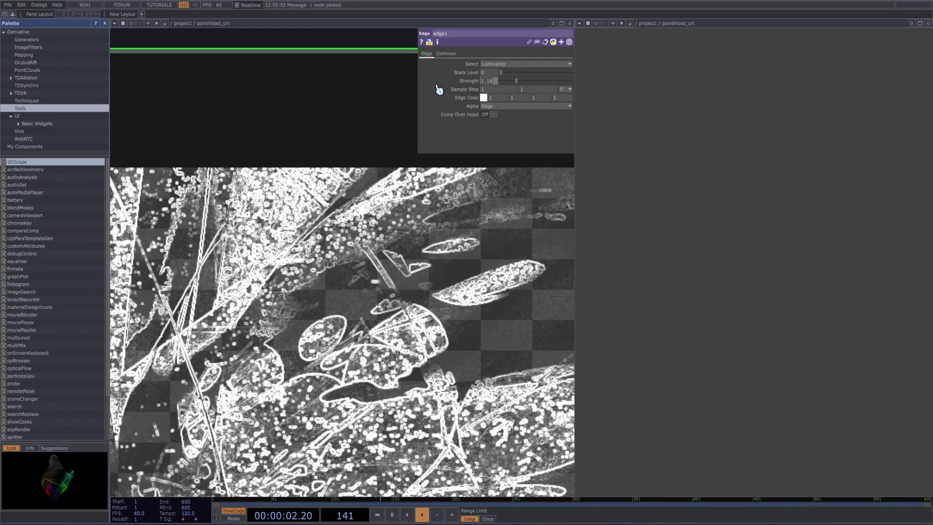
scroll(479, 294, "down", 10)
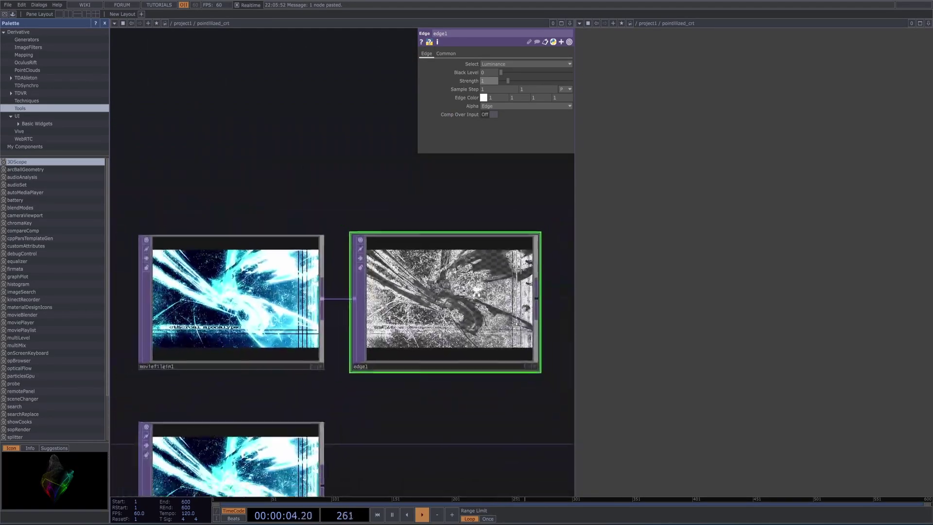
left_click_drag(488, 385, 443, 359)
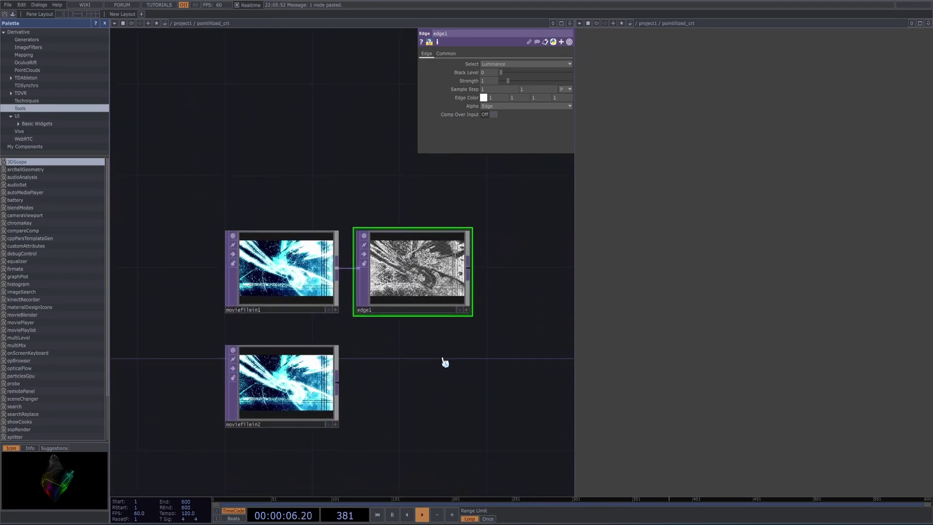
Step: Show the ImageFilters components in the palette and close the empty second network pane
left_click(46, 49)
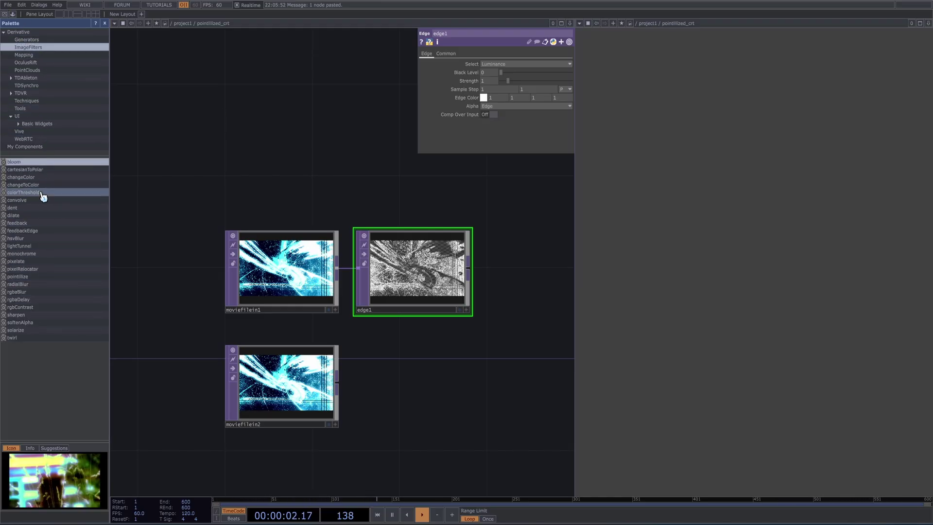
left_click_drag(516, 276, 427, 267)
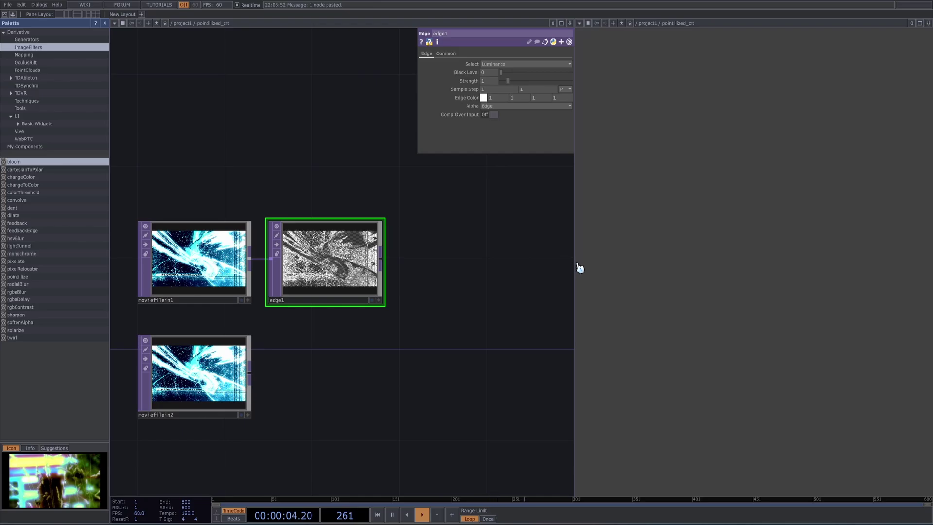
left_click(929, 23)
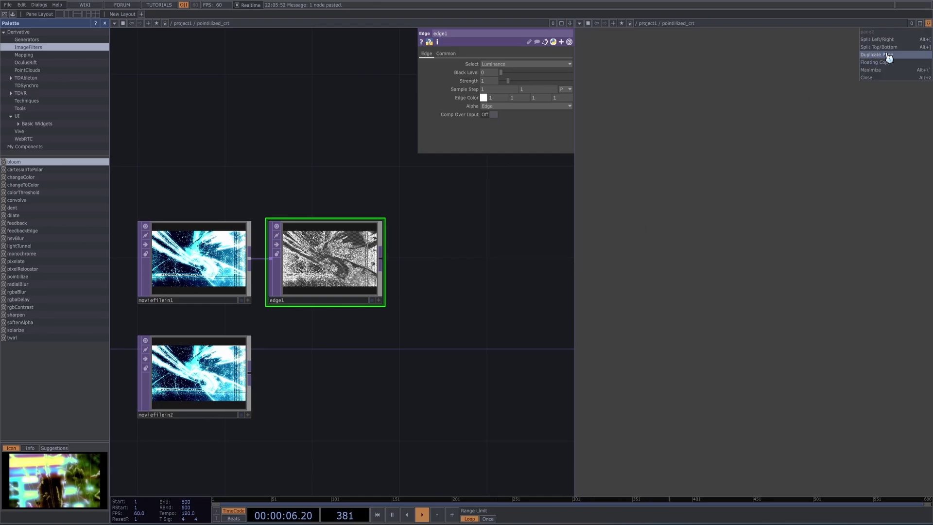
left_click(888, 78)
Step: Add the bloom image filter from the palette to the network and feed it from edge1
left_click_drag(498, 285, 606, 263)
left_click_drag(512, 321, 577, 311)
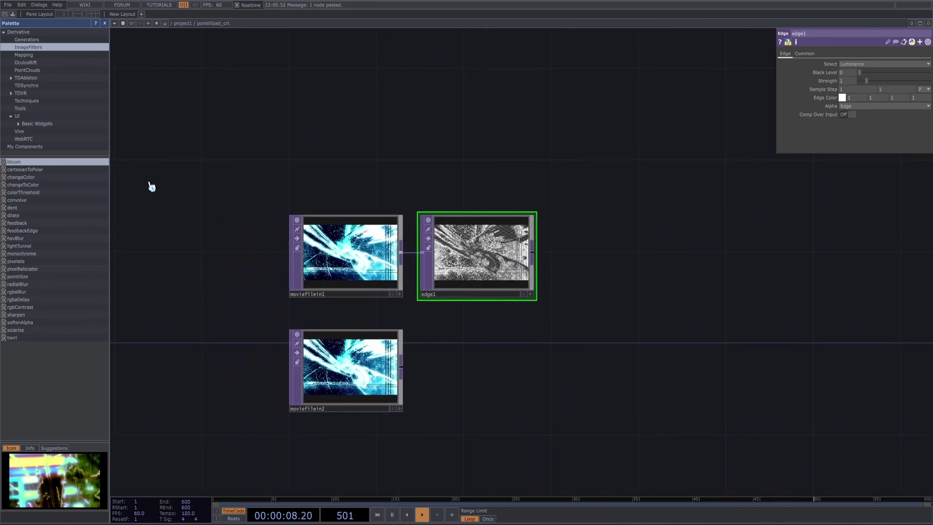
left_click_drag(621, 279, 586, 340)
left_click_drag(534, 252, 611, 286)
Step: Add a Null TOP after the bloom component and line both up with the upper row of operators
type("null")
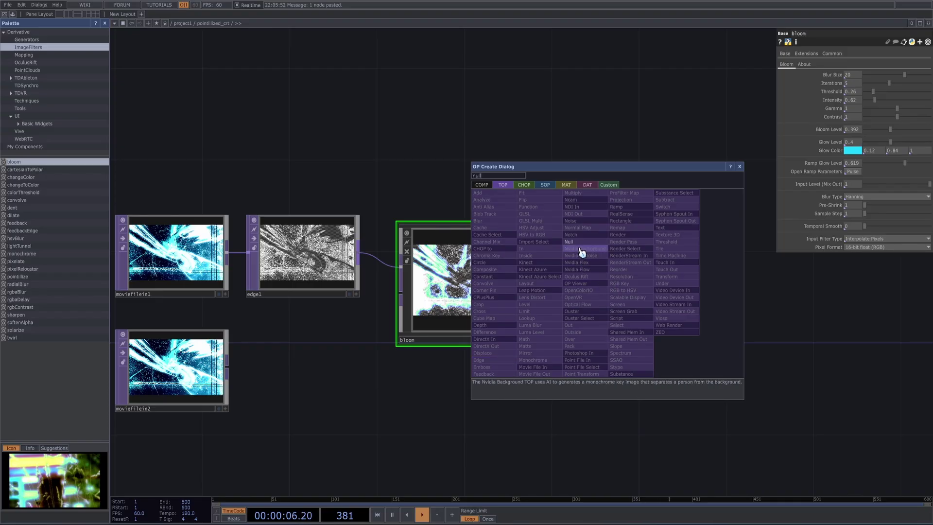
left_click(580, 242)
left_click(610, 291)
left_click_drag(474, 288, 459, 274)
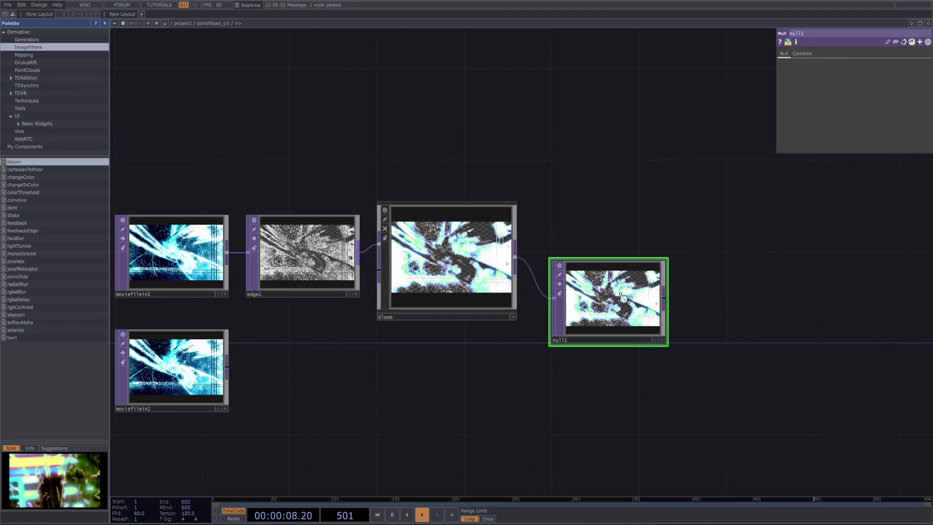
left_click_drag(605, 301, 584, 254)
Step: Set the bloom component's Intensity to 0.37
scroll(435, 294, "up", 1)
scroll(434, 287, "up", 4)
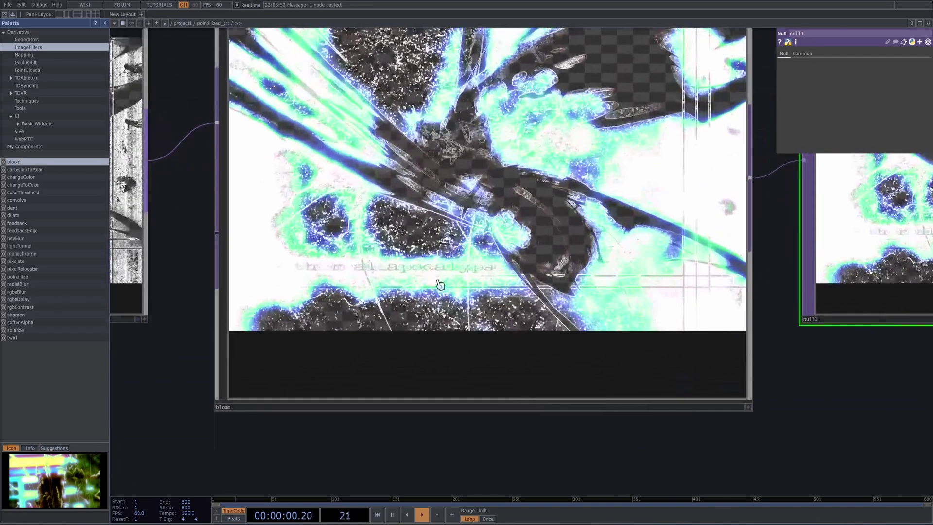
scroll(358, 260, "down", 4)
left_click(358, 261)
scroll(407, 231, "up", 4)
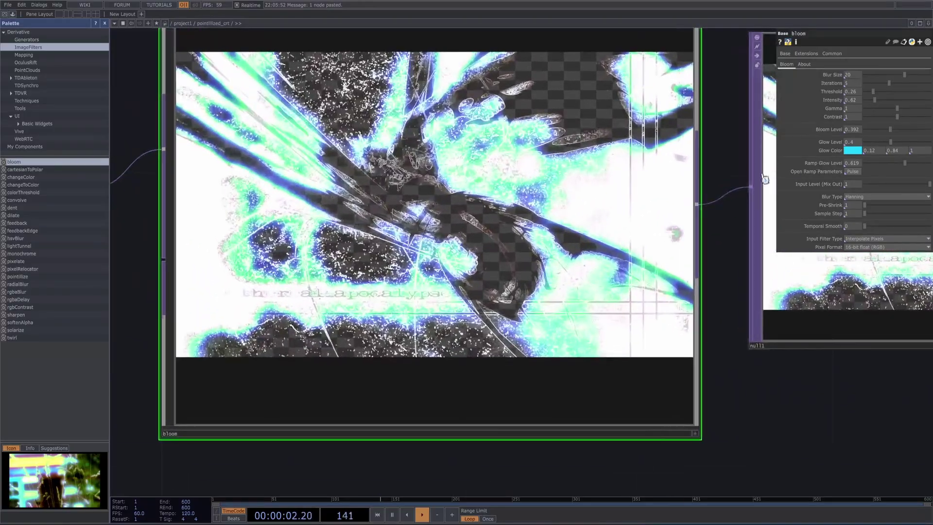
left_click_drag(879, 101, 874, 103)
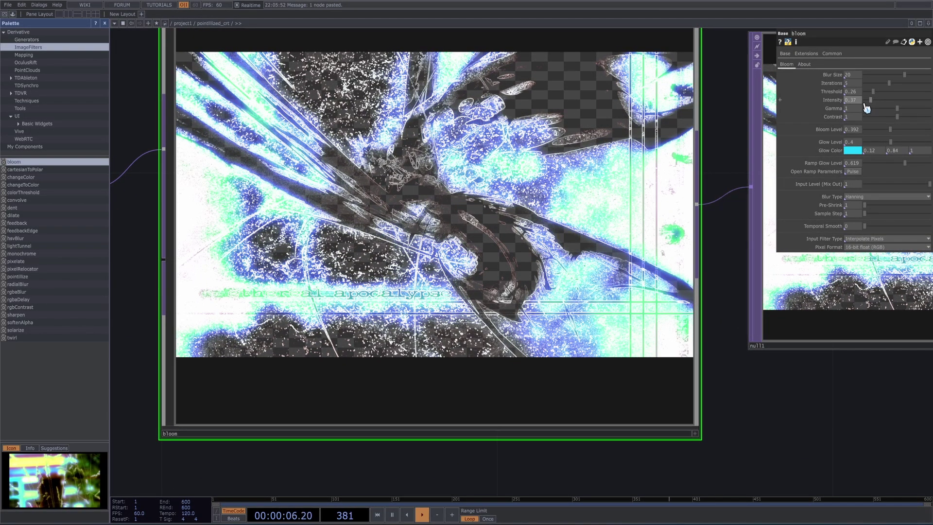
scroll(367, 298, "down", 5)
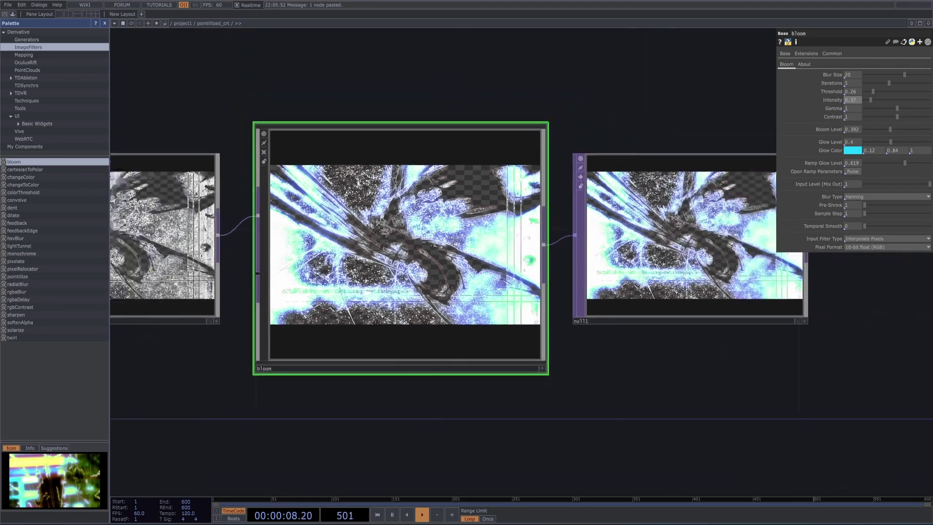
Step: Add a Noise TOP fed by the output of moviefilein2, placed beside it below edge1
left_click_drag(359, 398, 506, 317)
left_click(288, 326)
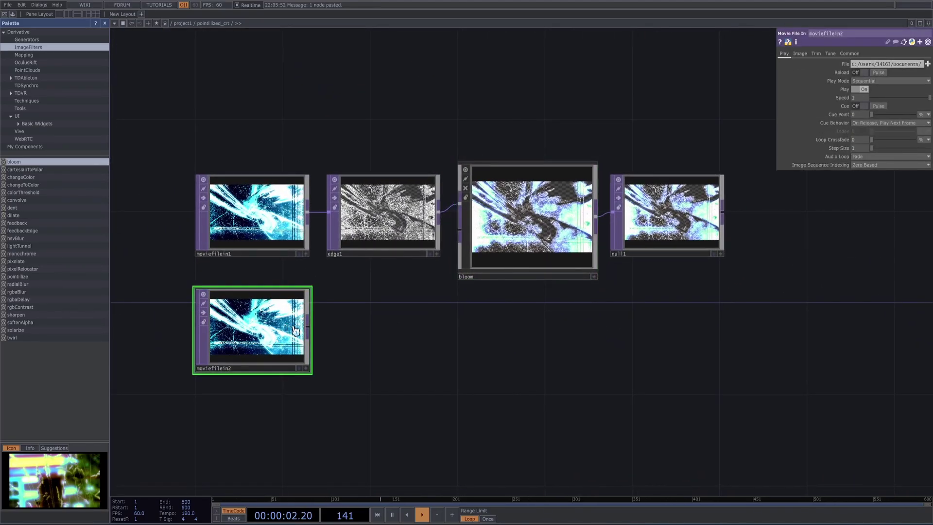
left_click(308, 327)
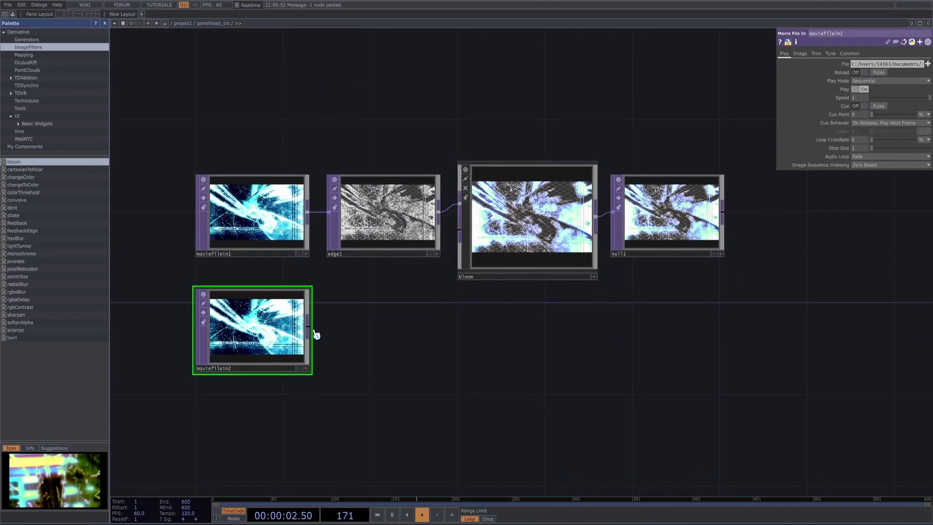
left_click(357, 334)
type("n")
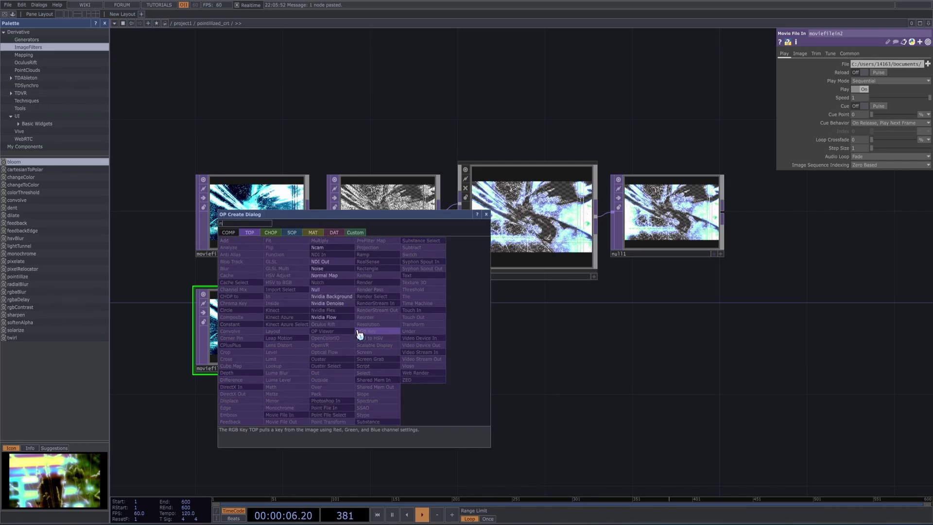
type("oise")
key("Return")
left_click_drag(357, 331, 393, 337)
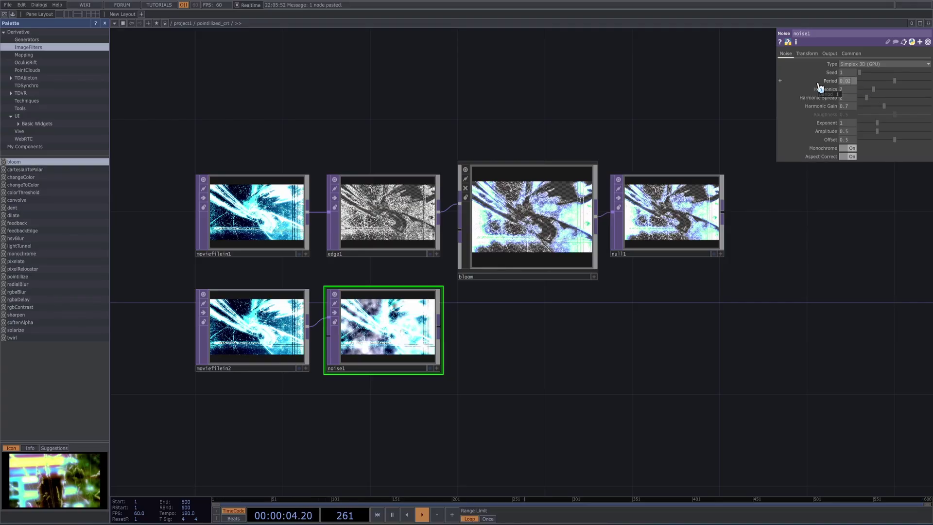
Step: Set the Noise operator's Period to 0.02 and drive its Harmonic Spread with an expression
key("Return")
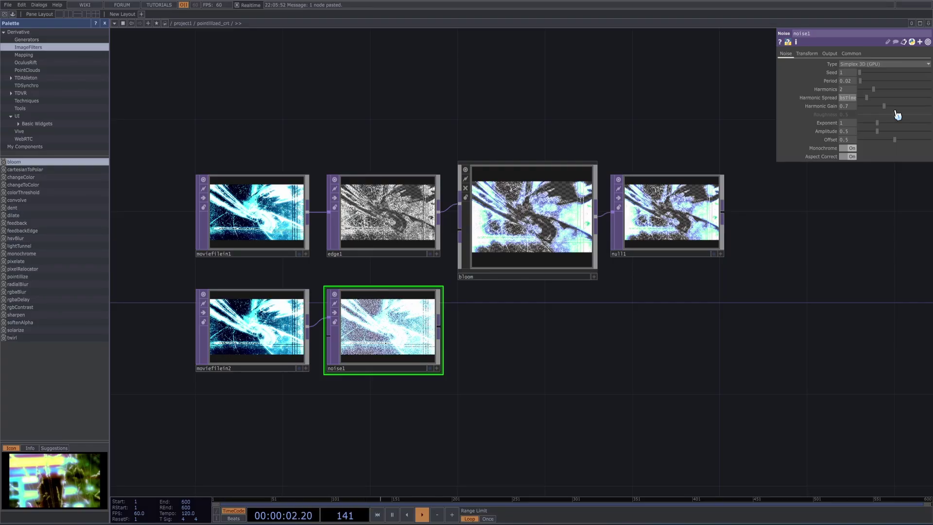
key("Return")
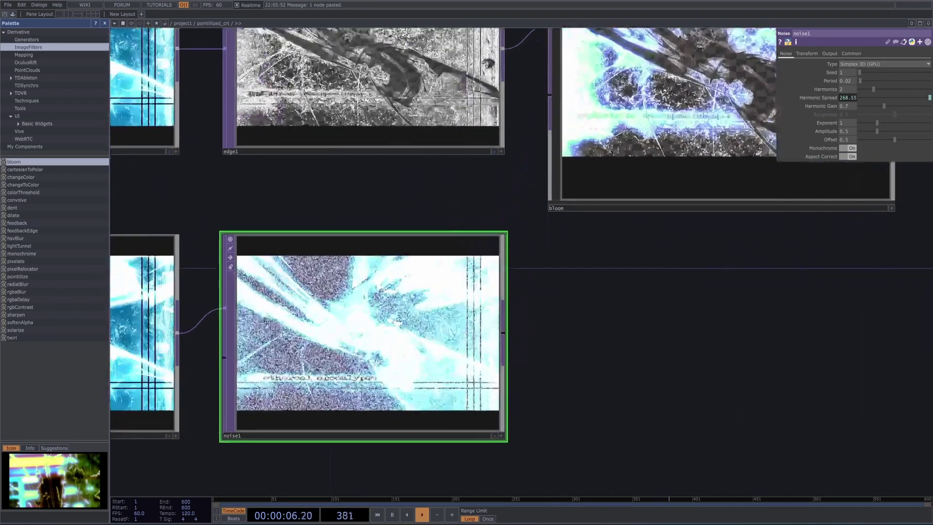
Step: Try dividing the absTime.seconds expression that drives the Noise operator's Harmonic Spread
scroll(401, 325, "up", 5)
scroll(401, 324, "down", 3)
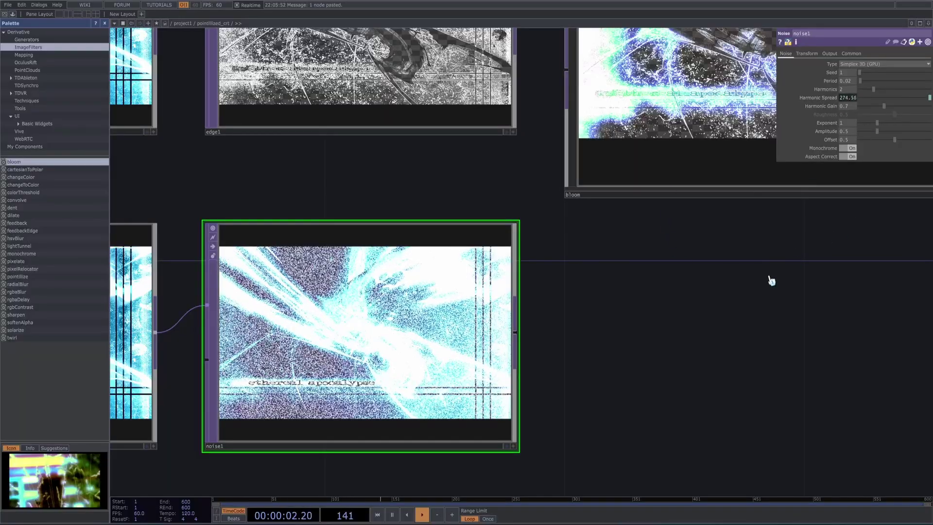
left_click(855, 98)
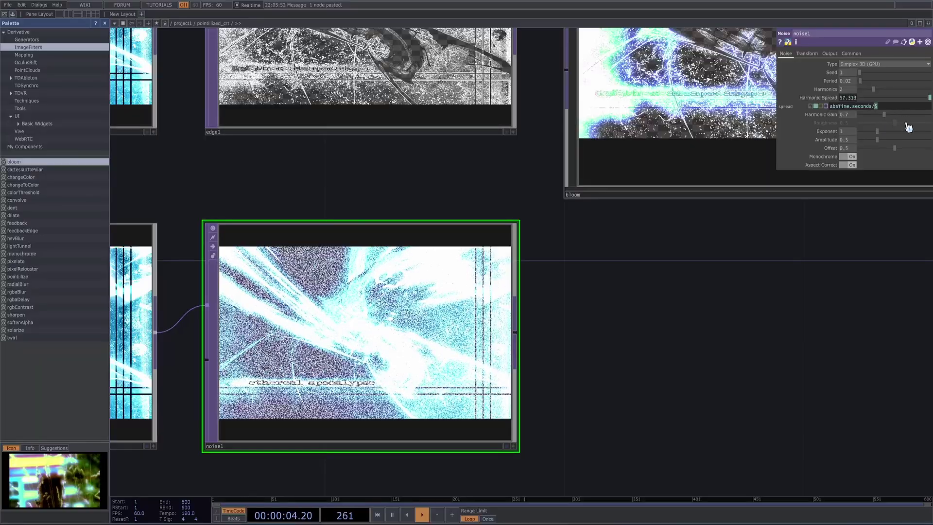
scroll(786, 255, "down", 6)
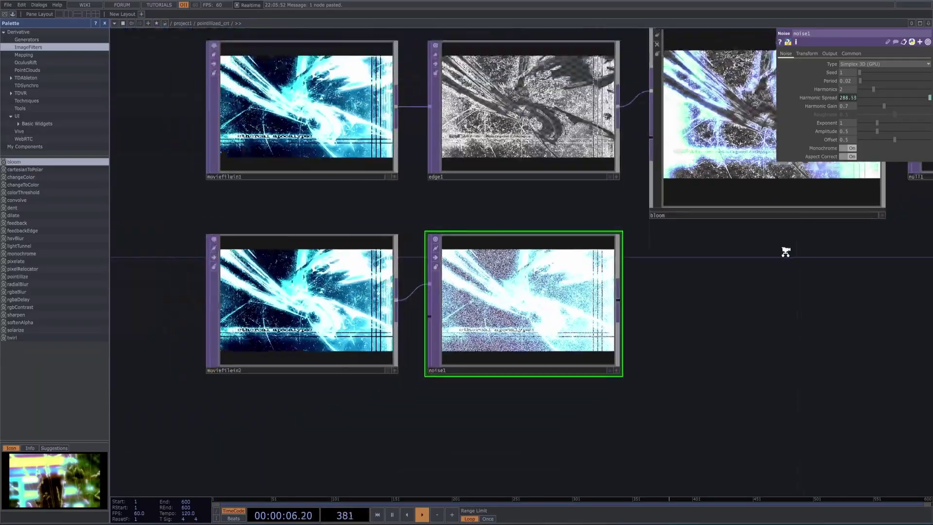
Step: Move the Noise operator along the lower row so that it sits directly below null1
scroll(778, 286, "up", 5)
left_click_drag(767, 277, 664, 346)
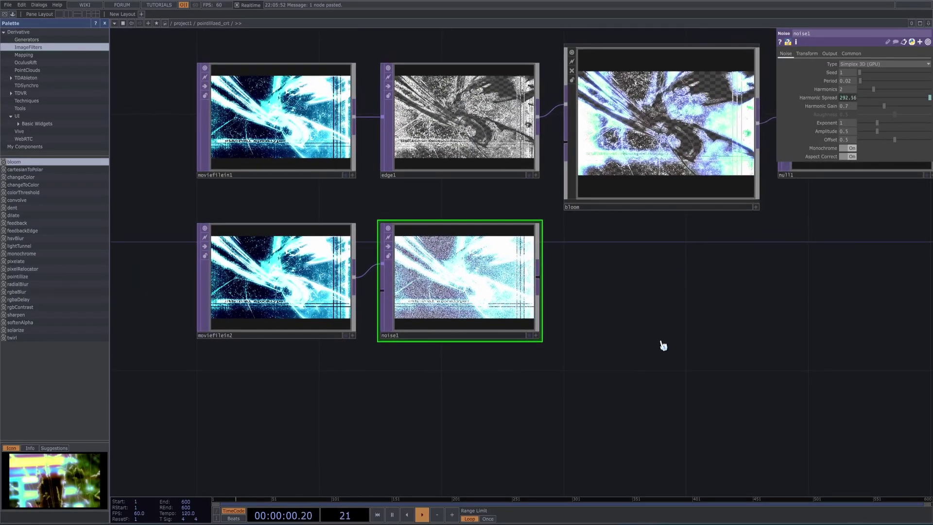
scroll(506, 377, "down", 6)
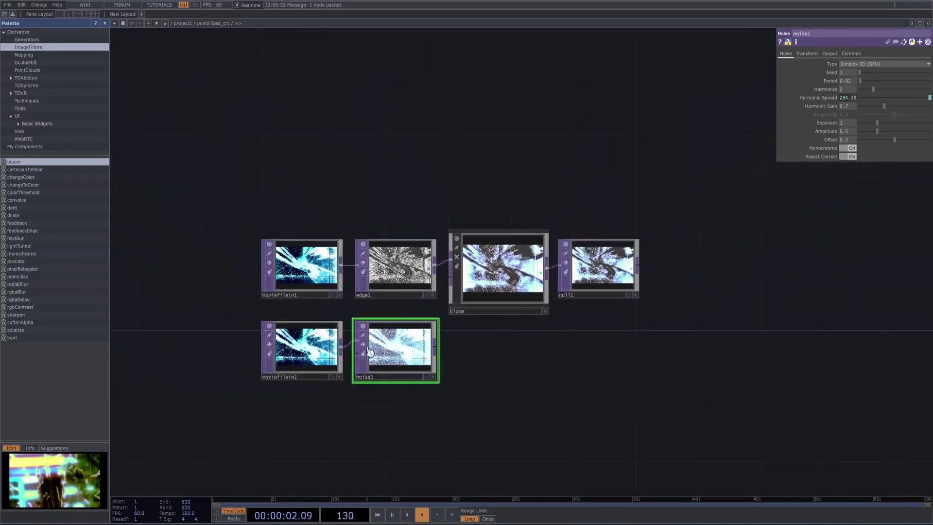
left_click_drag(368, 351, 570, 352)
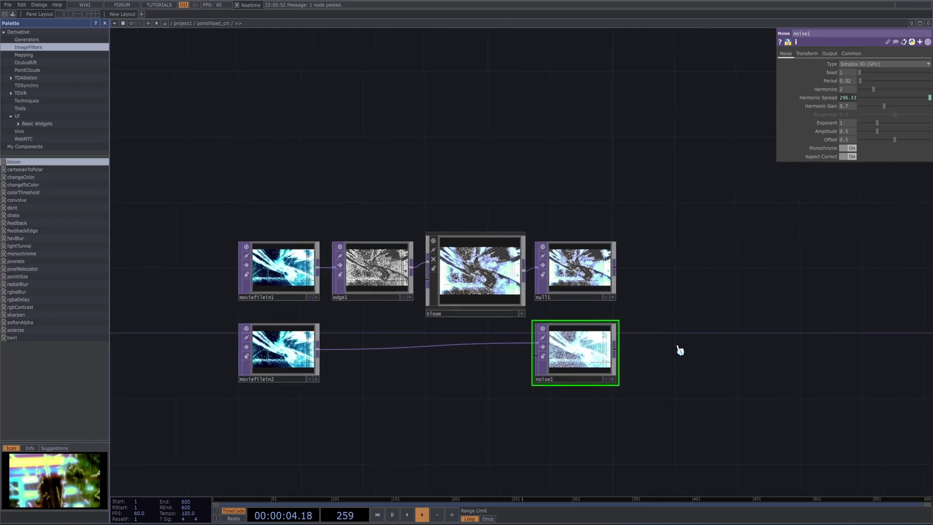
Step: Add a Composite TOP to the right of null1 and wire both null1 and noise1 into it
scroll(680, 350, "up", 3)
left_click(533, 206)
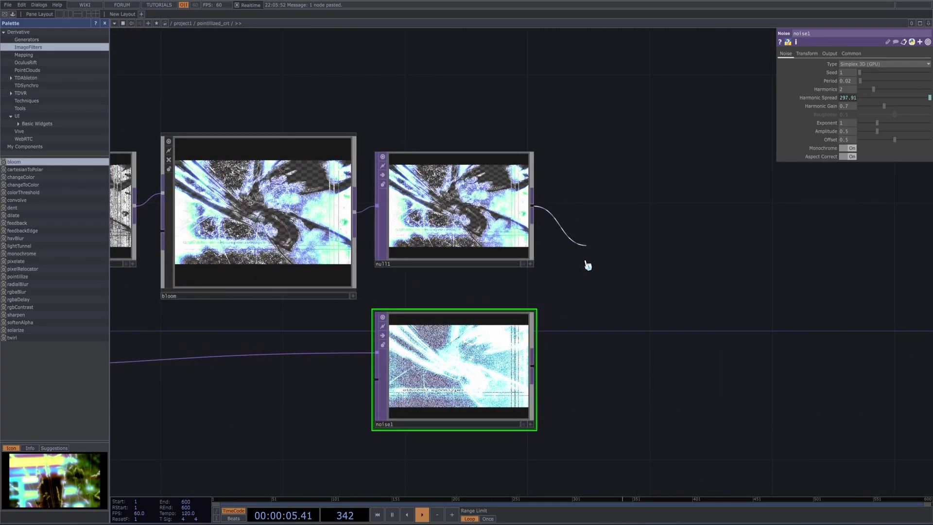
left_click(608, 281)
left_click(491, 267)
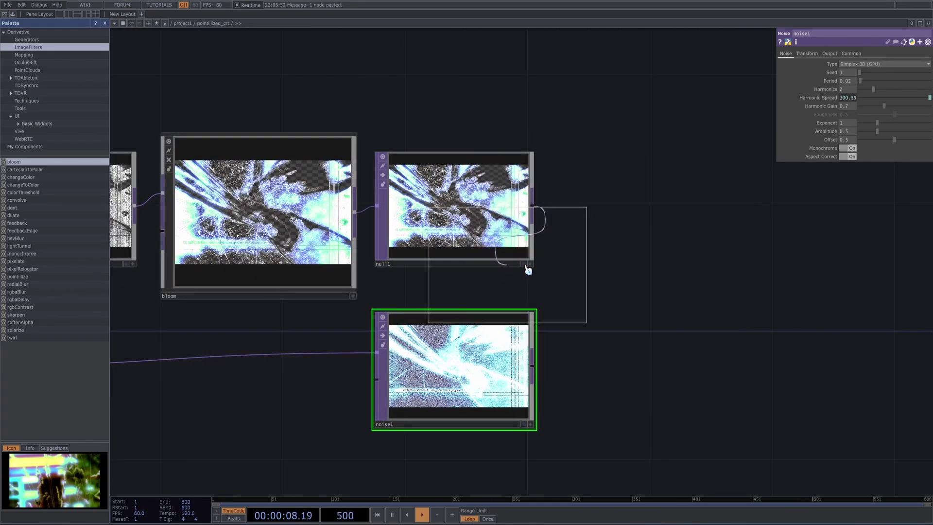
left_click(719, 281)
left_click(533, 367)
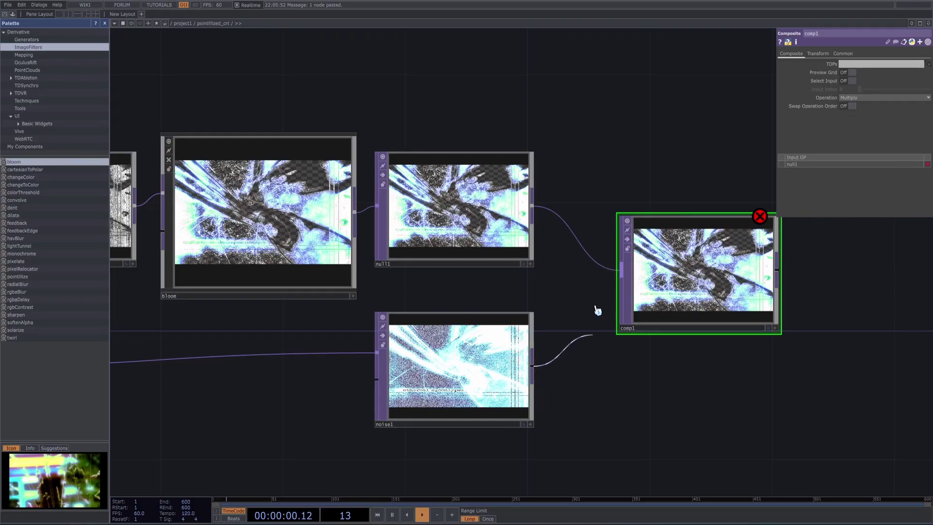
left_click(624, 286)
Step: Set the Composite operator's Operation to Freeze and inspect the combined image up close
left_click_drag(840, 356, 782, 360)
left_click_drag(701, 153, 617, 154)
left_click_drag(756, 238, 697, 297)
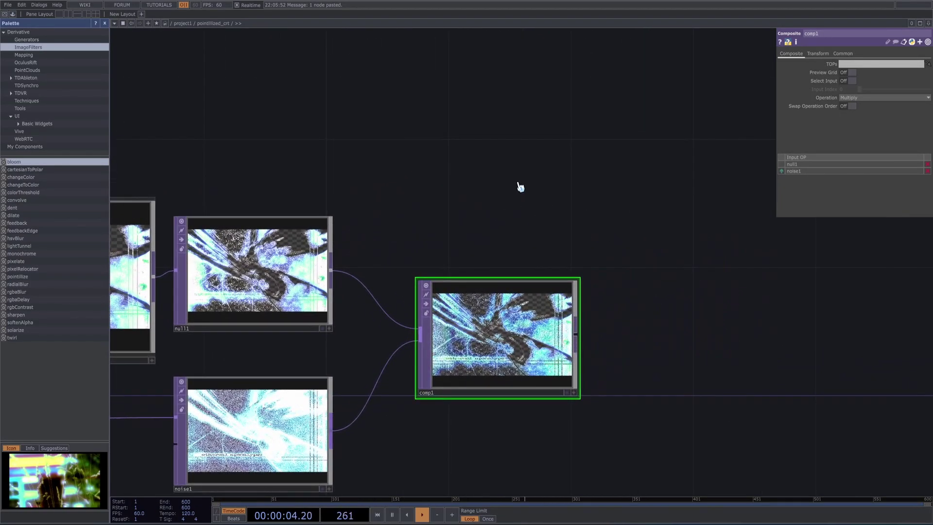
left_click(886, 99)
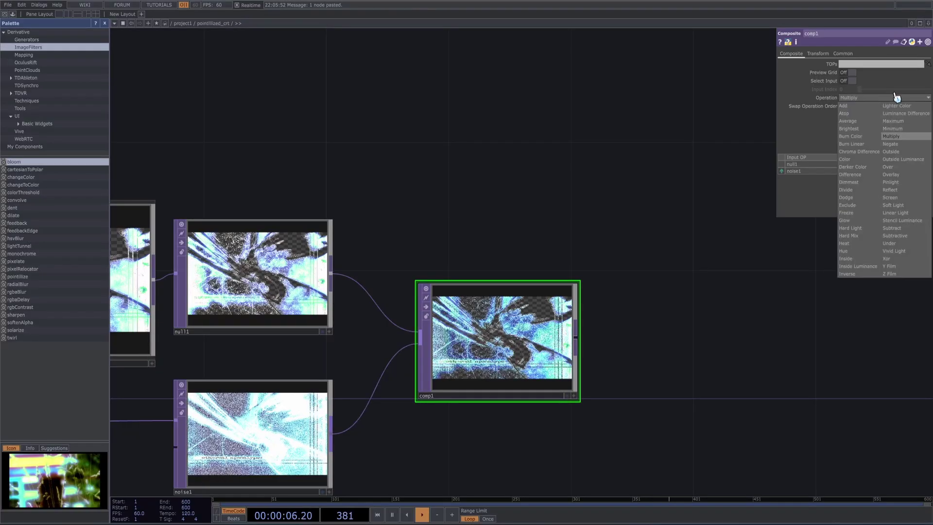
left_click(883, 99)
left_click(878, 99)
left_click(852, 214)
scroll(602, 311, "up", 5)
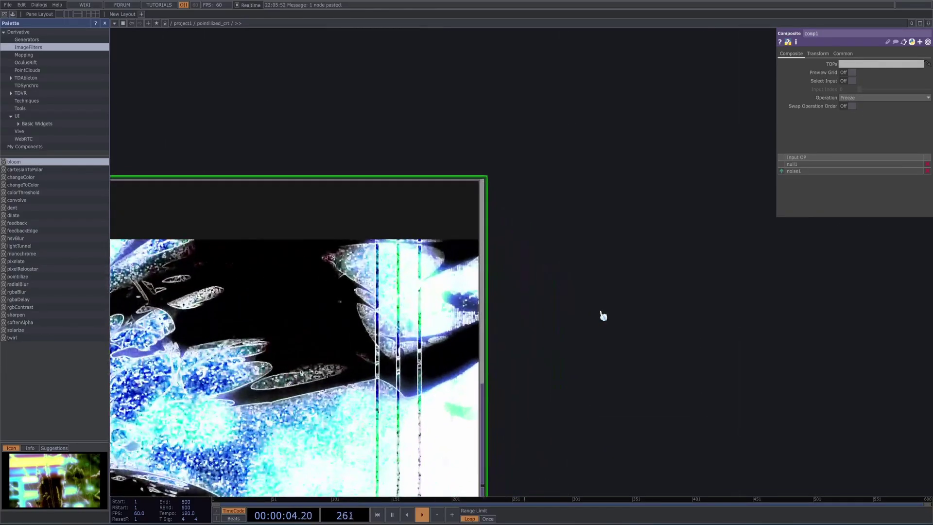
Step: Add a Constant CHOP in the empty area above the Composite operator
scroll(612, 327, "down", 4)
left_click_drag(651, 277, 697, 182)
middle_click_drag(634, 254, 625, 238)
left_click_drag(681, 238, 725, 377)
middle_click_drag(671, 333, 651, 284)
left_click_drag(645, 255, 630, 267)
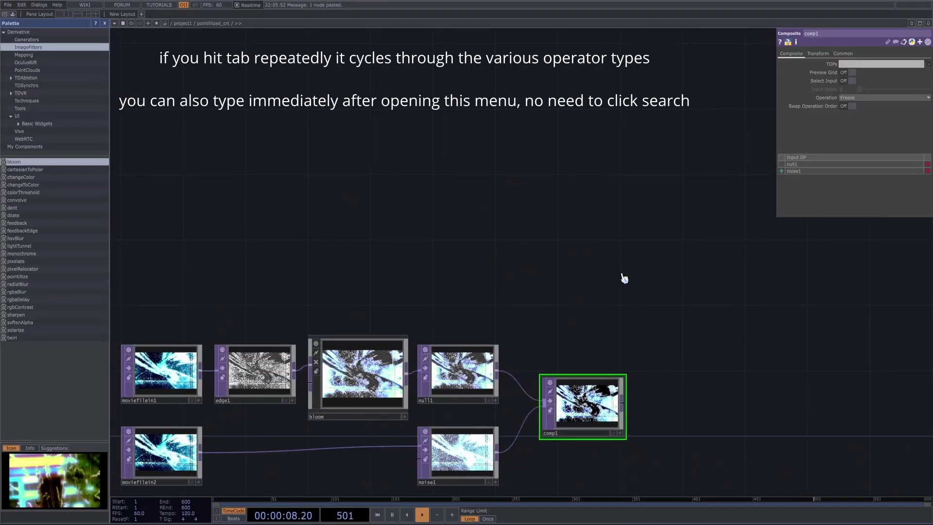
key("Tab")
left_click(539, 179)
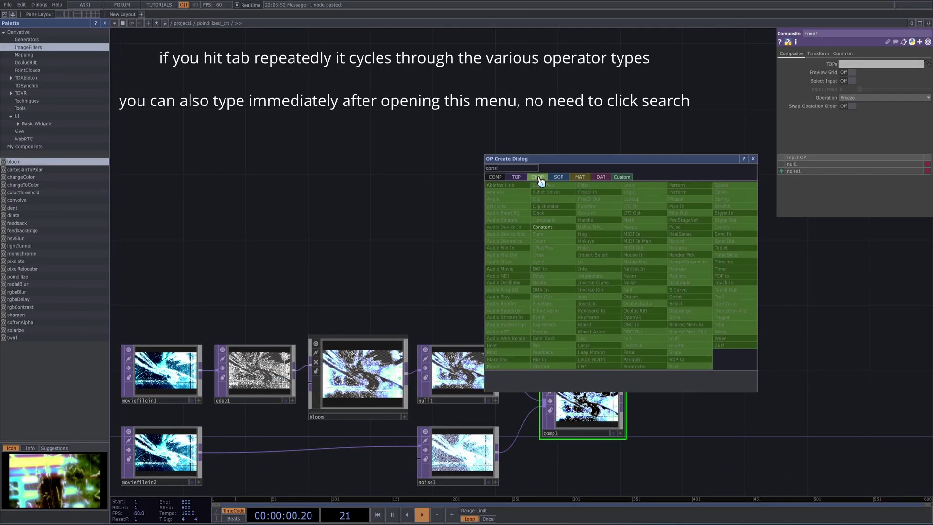
left_click(542, 227)
left_click(542, 181)
left_click_drag(555, 185, 603, 267)
left_click(623, 291)
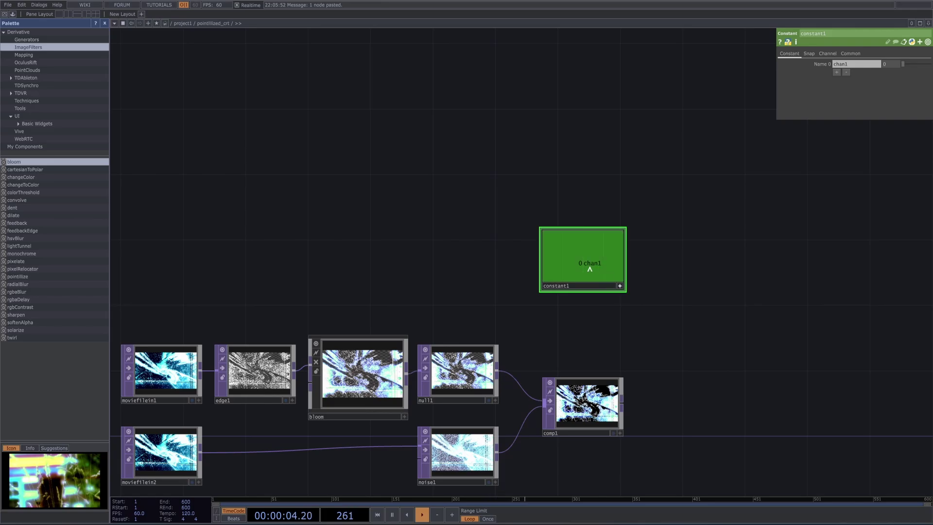
Step: Try driving the Composite operator's Operation with a CHOP reference to constant1's chan1 channel
left_click_drag(579, 251, 810, 142)
left_click_drag(863, 98, 874, 98)
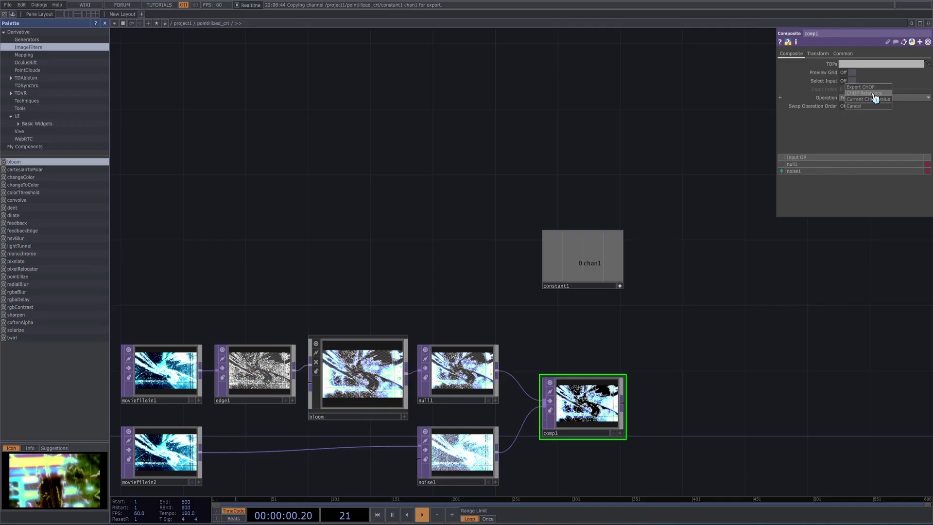
left_click(874, 94)
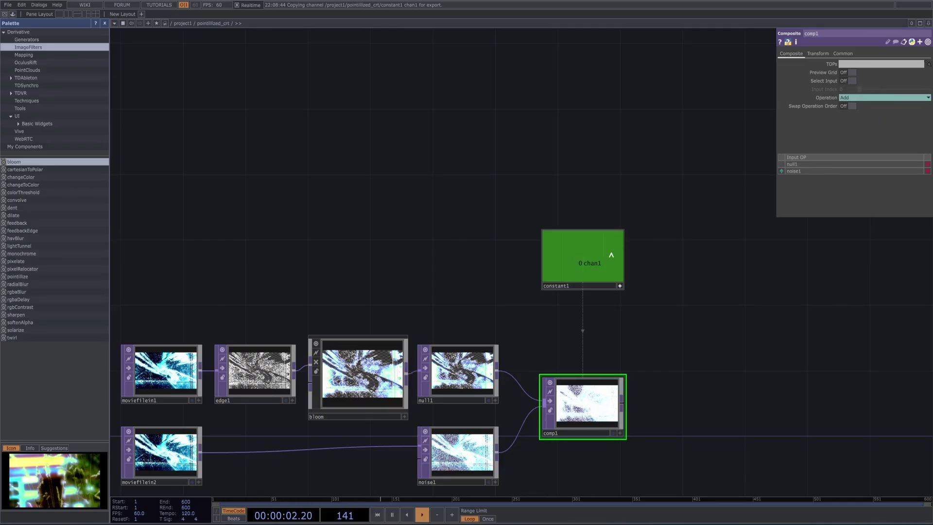
left_click(611, 267)
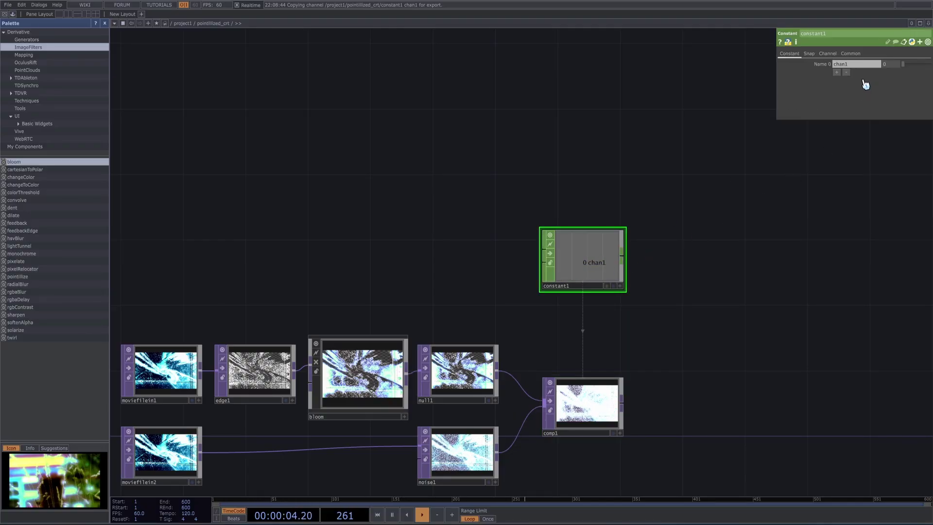
left_click_drag(888, 65, 879, 93)
Step: Split the workspace into two side-by-side panes, make the second a slightly narrower TOP Viewer, and display comp1 in it
left_click_drag(665, 379, 585, 343)
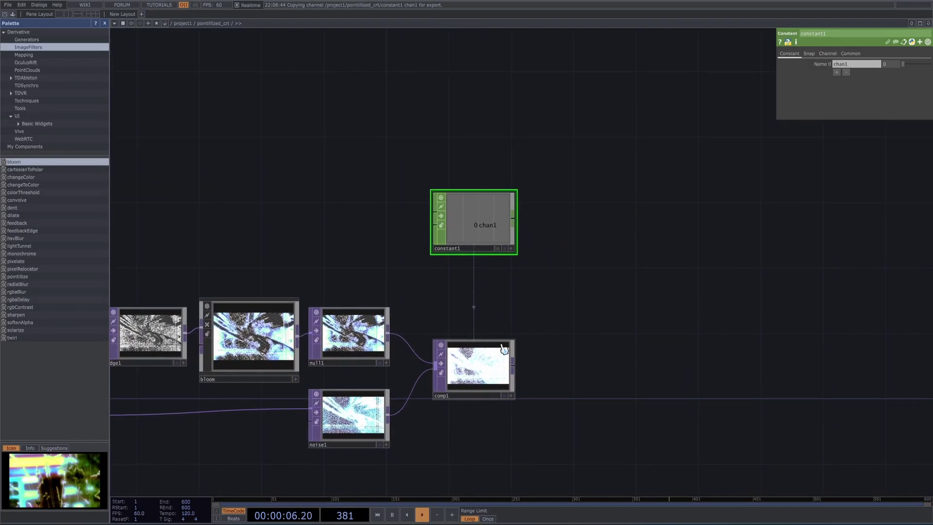
left_click(70, 15)
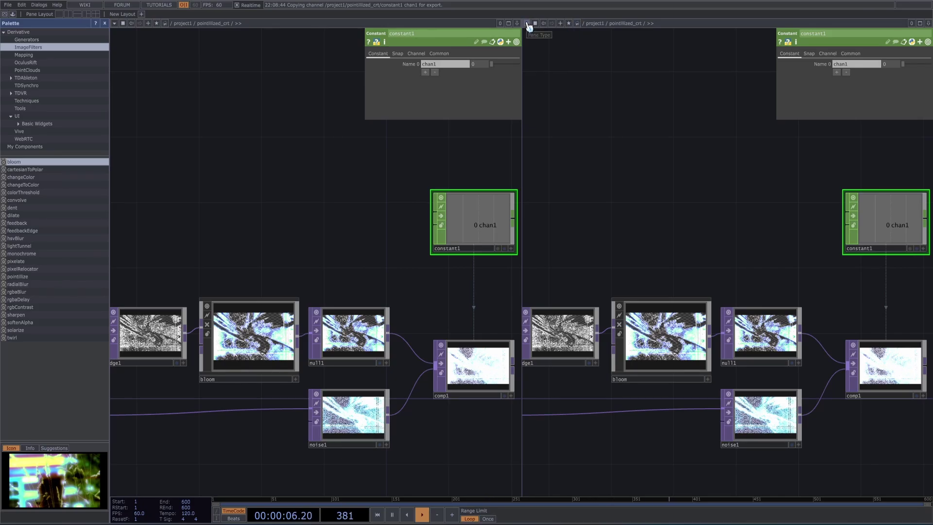
left_click(528, 24)
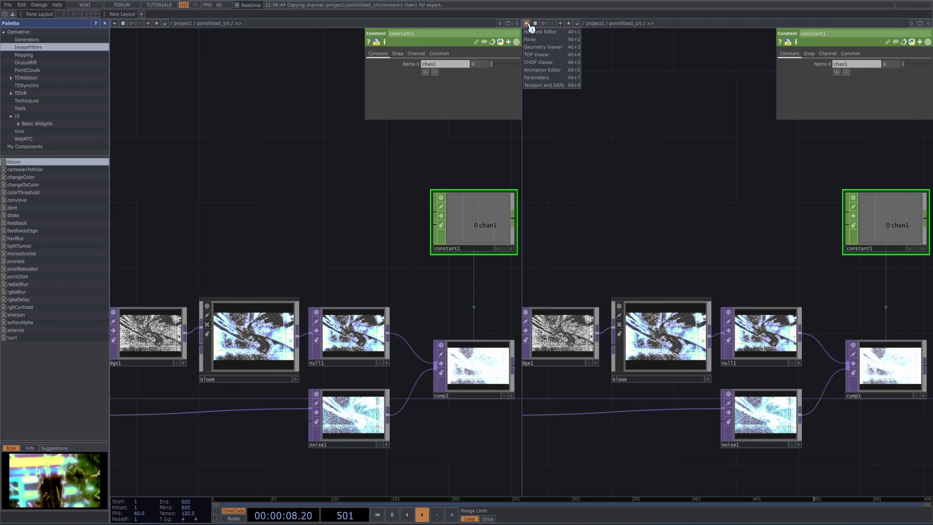
left_click(537, 54)
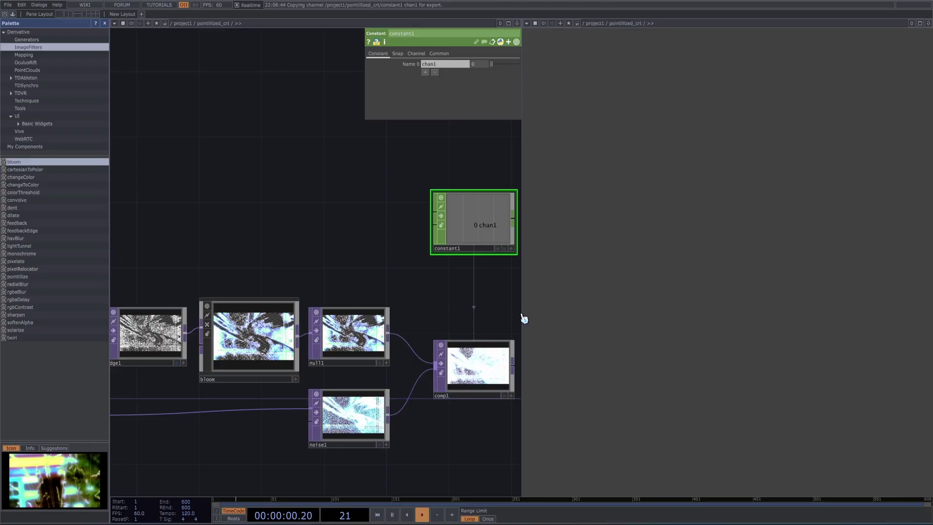
left_click_drag(521, 313, 559, 323)
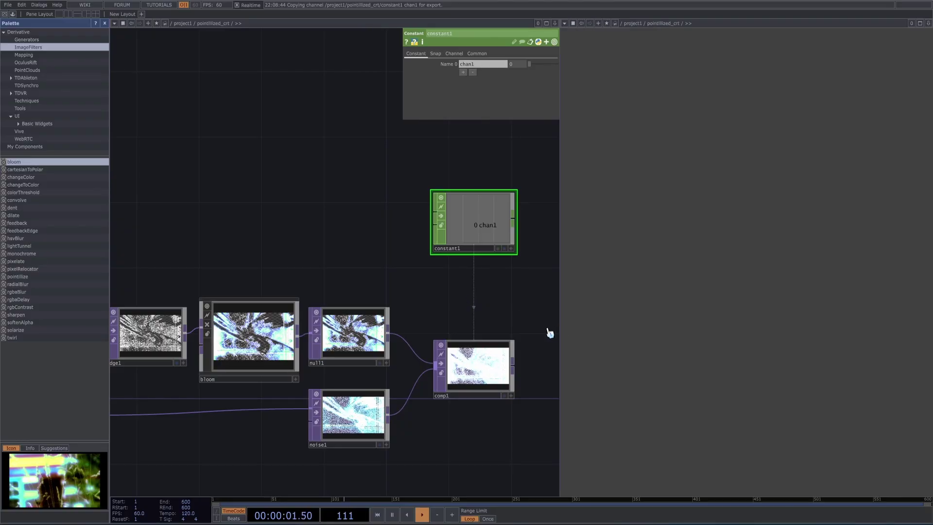
left_click(506, 397)
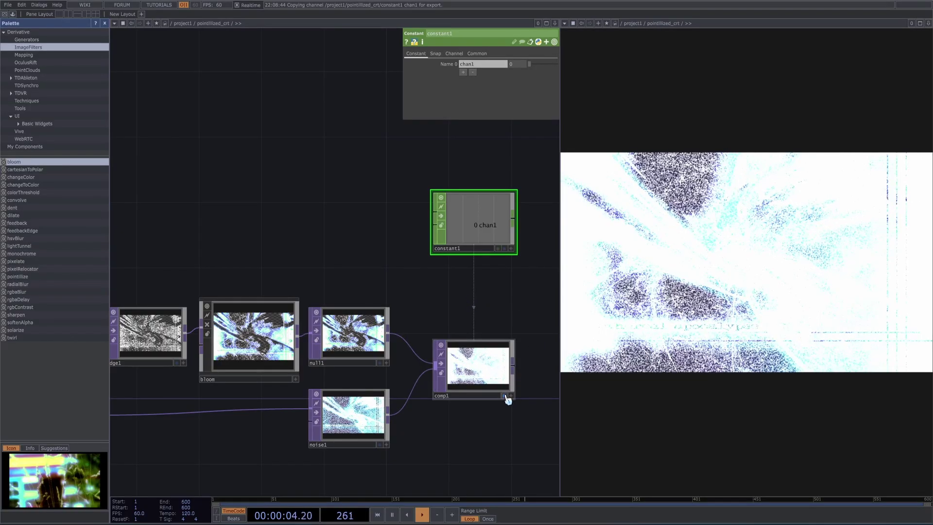
Step: Try displaying noise1 and null1 alongside comp1 in the viewer pane, and hide both again
left_click(380, 445)
left_click(380, 363)
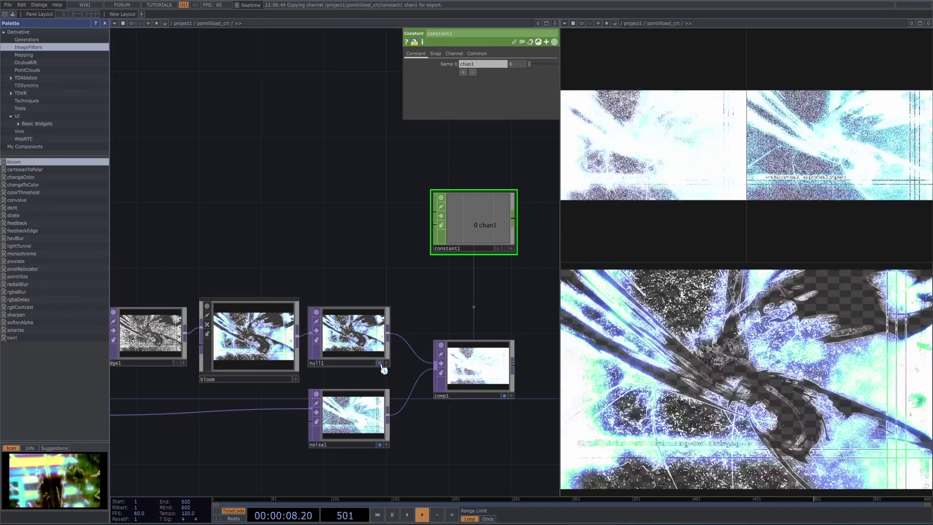
left_click(380, 364)
left_click(380, 445)
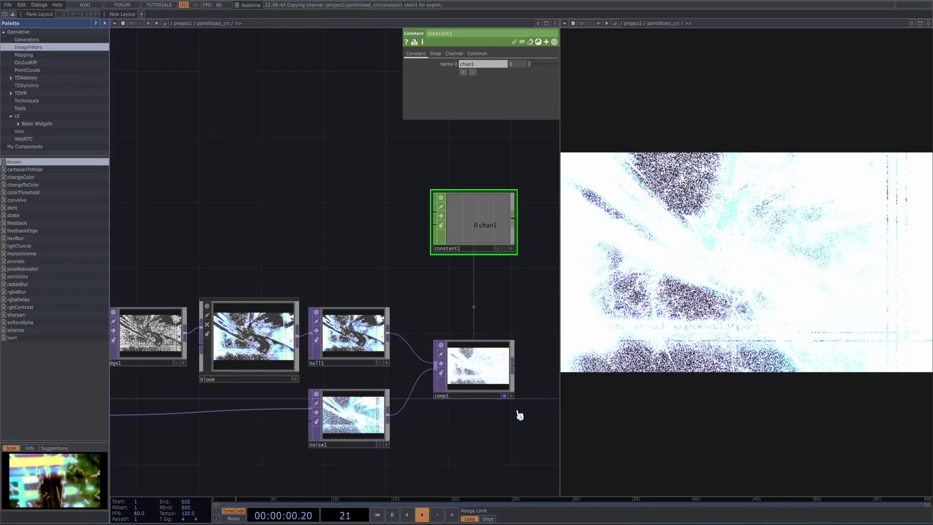
Step: Replace the constant1 reference on comp1's Operation with the fixed option Freeze
left_click(480, 368)
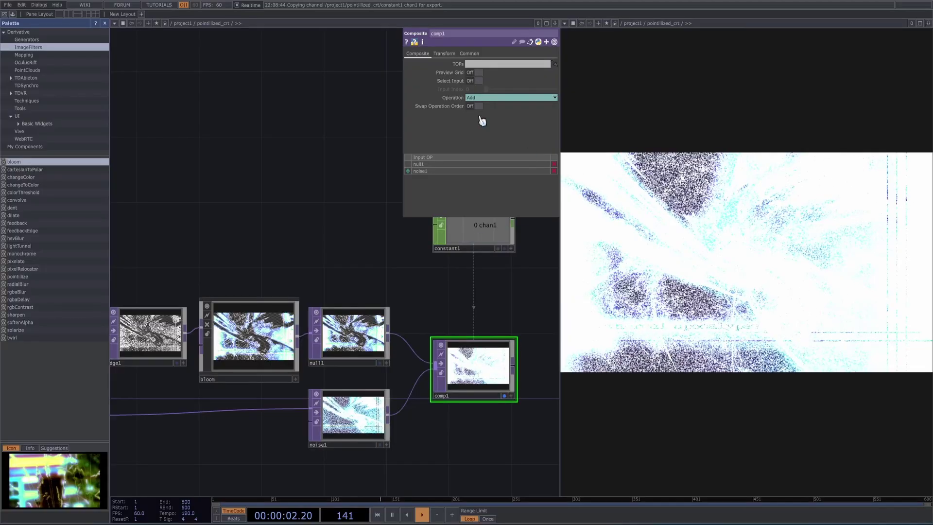
left_click(497, 101)
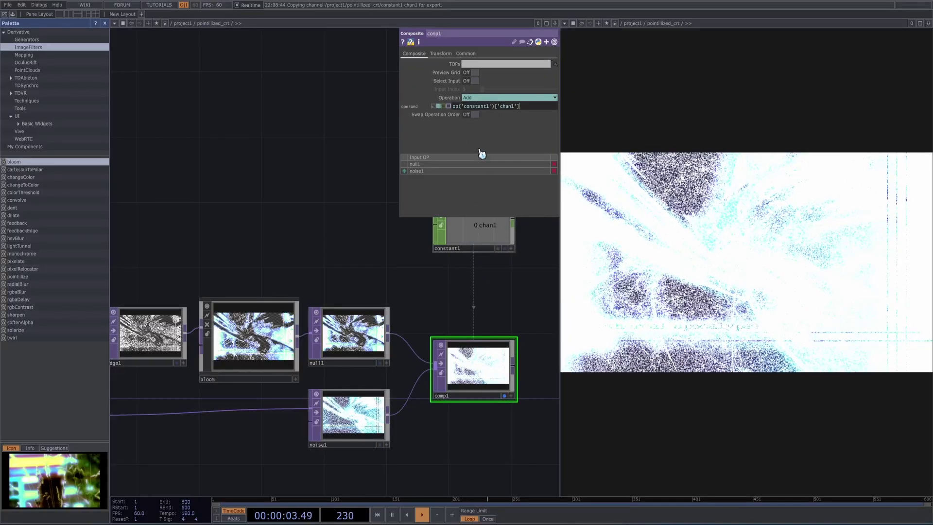
left_click(509, 98)
left_click(483, 228)
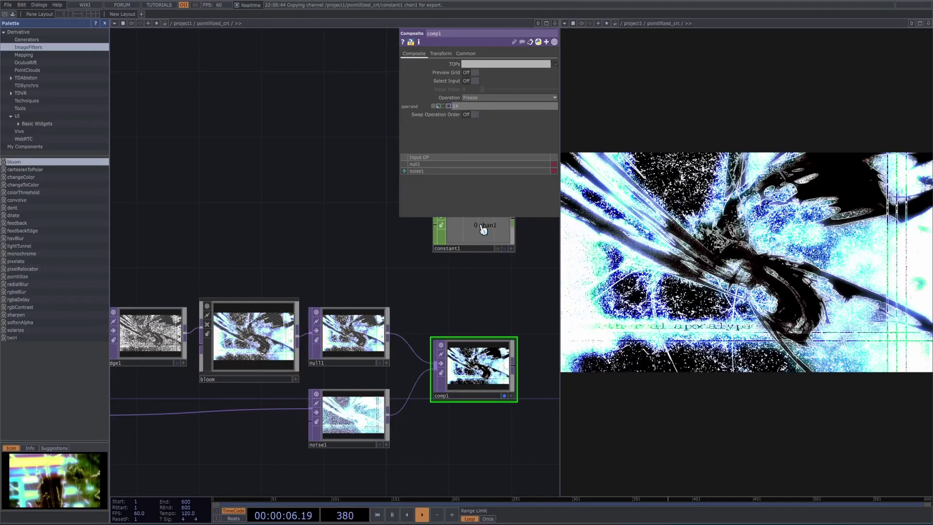
Step: Add a Null TOP fed by the output of comp1, placed directly beside it
left_click_drag(533, 268, 454, 304)
scroll(430, 281, "down", 2)
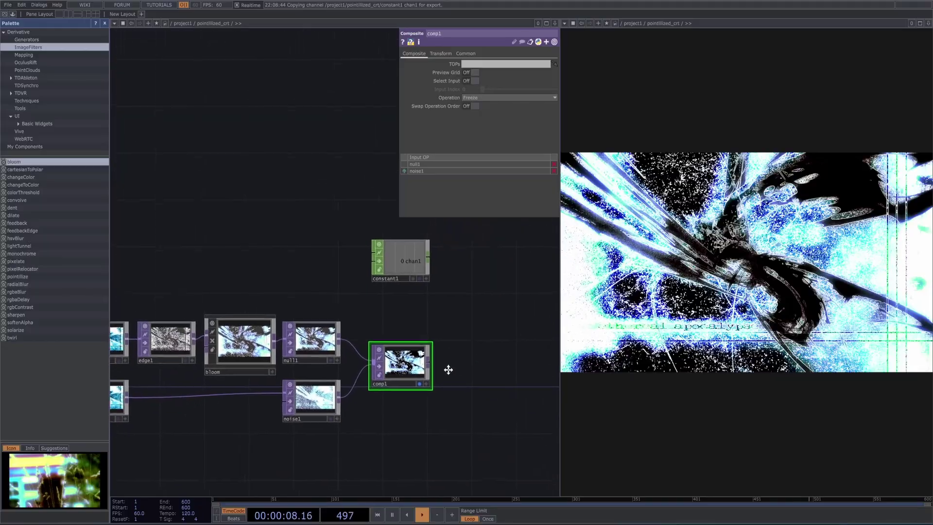
scroll(449, 376, "up", 6)
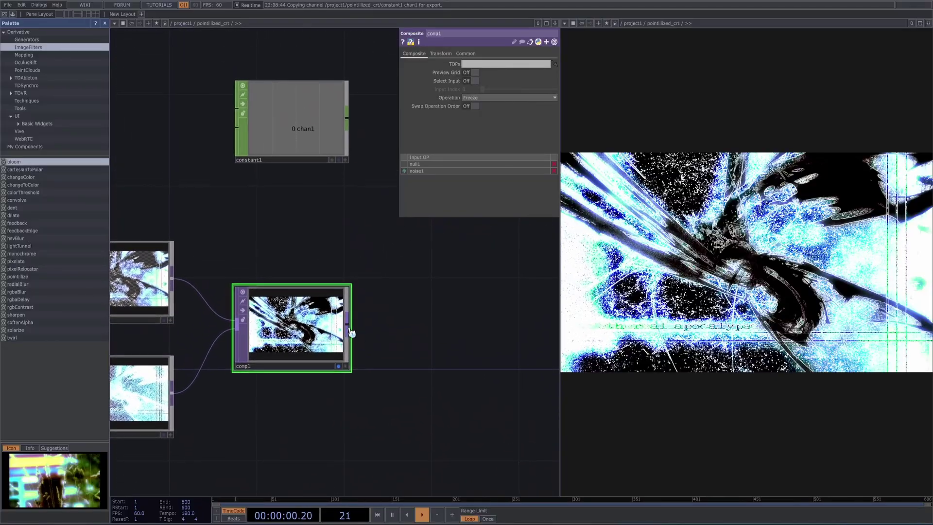
left_click(351, 332)
left_click(393, 334)
type("n")
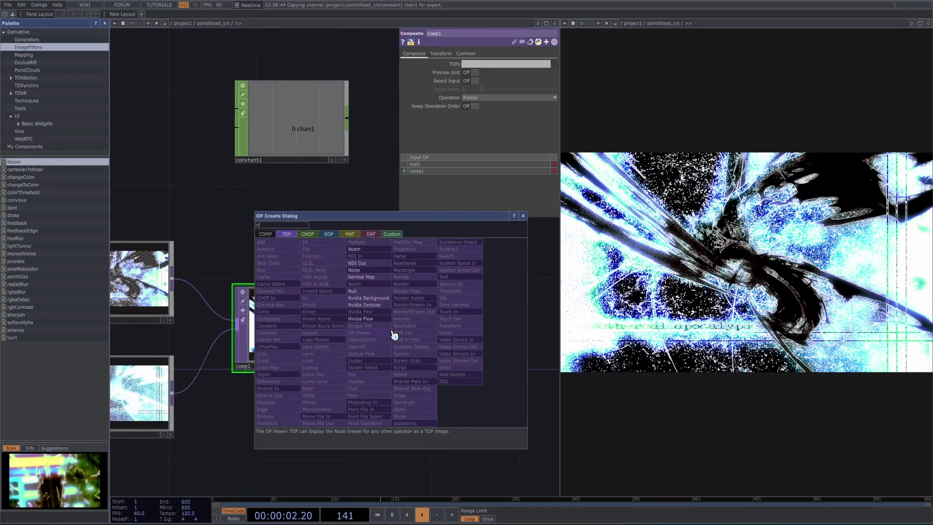
left_click(360, 292)
left_click(446, 331)
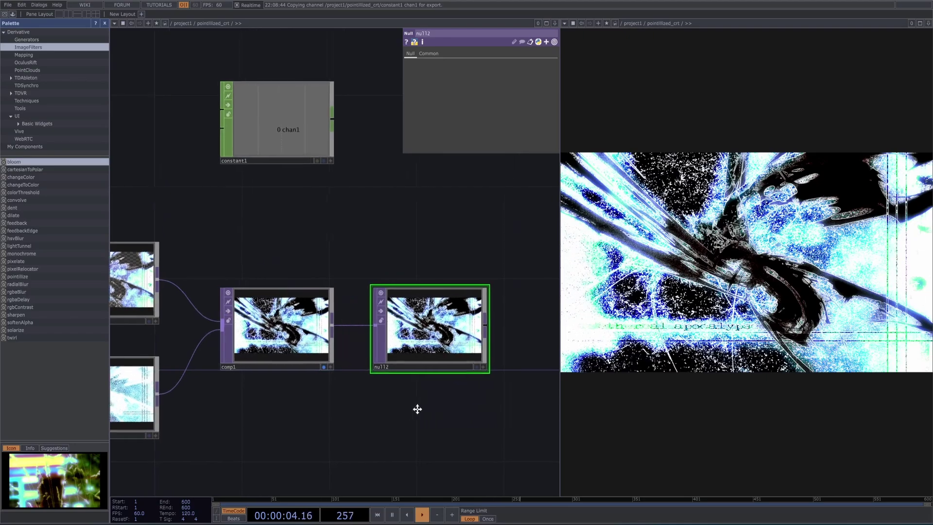
Step: Add a Channel Mix TOP fed by null2, placed directly beside it
scroll(417, 409, "down", 4)
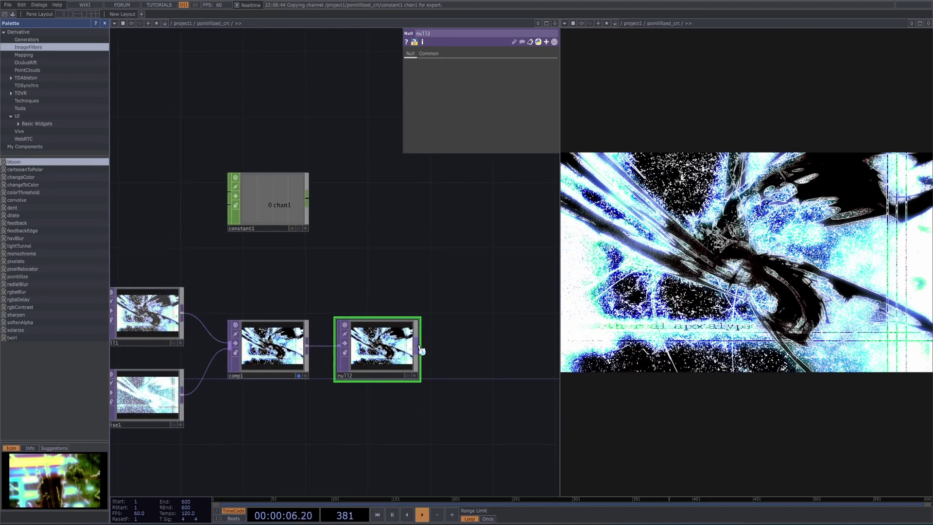
left_click(421, 350)
left_click(468, 353)
type("cha")
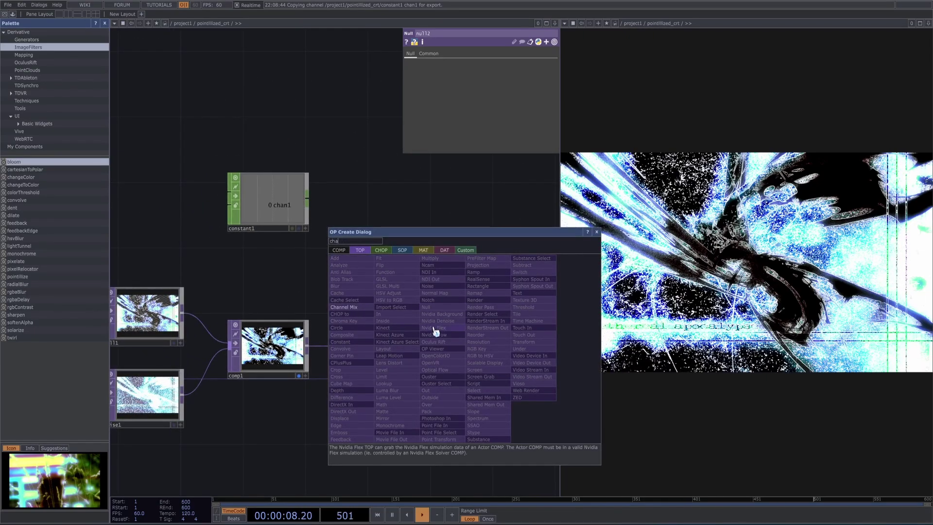
key("Return")
left_click(488, 357)
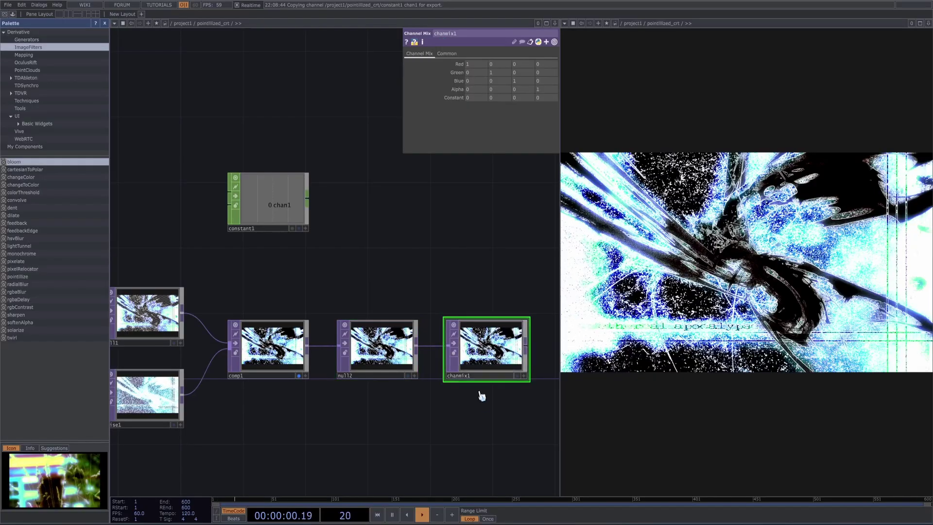
Step: Set the third value in chanmix1's Green row to 10
left_click_drag(480, 392, 437, 388)
scroll(439, 370, "up", 3)
scroll(457, 382, "up", 2)
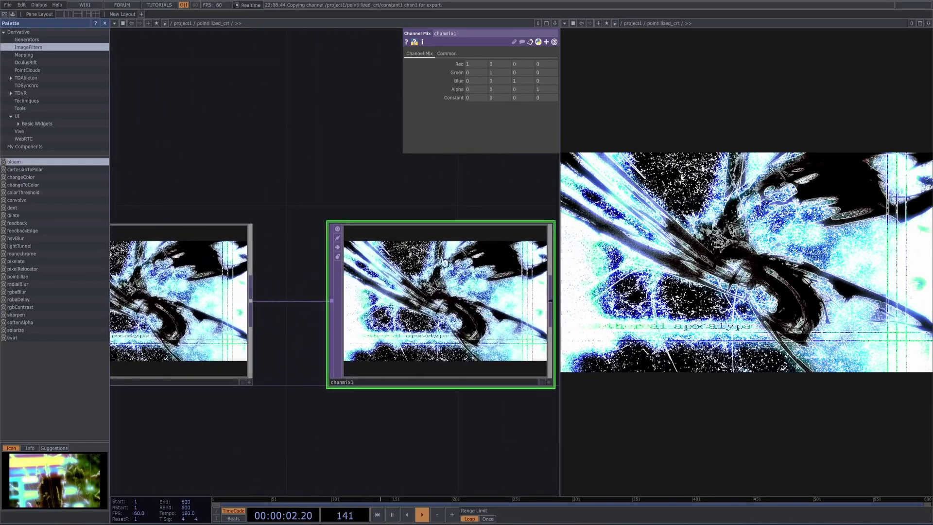
left_click_drag(368, 198, 409, 211)
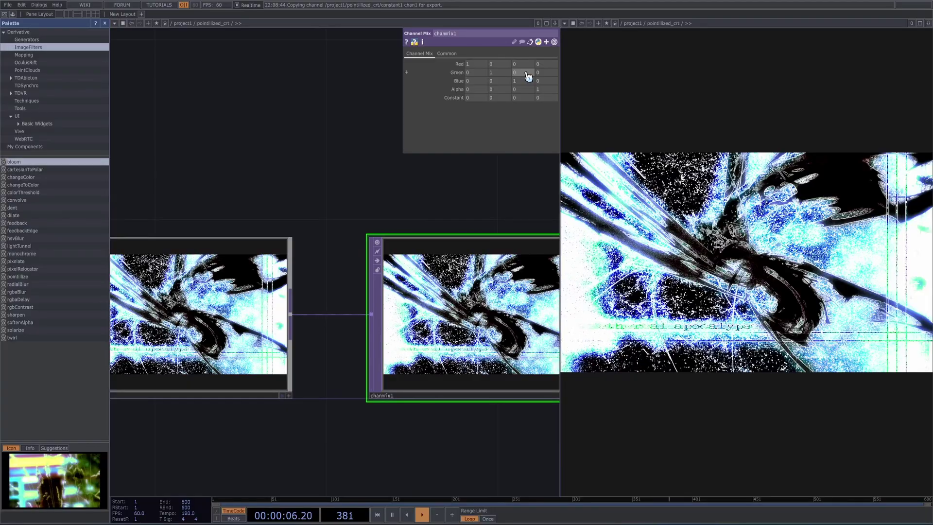
key("Return")
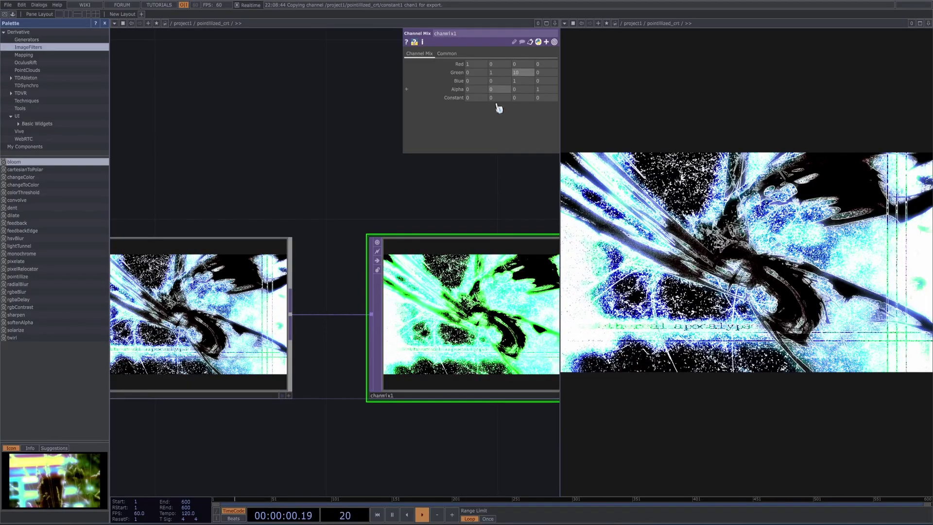
Step: Add a Composite TOP fed by the output of chanmix1, leaving a wide gap between the two operators
left_click_drag(445, 188, 313, 171)
scroll(359, 208, "up", 5)
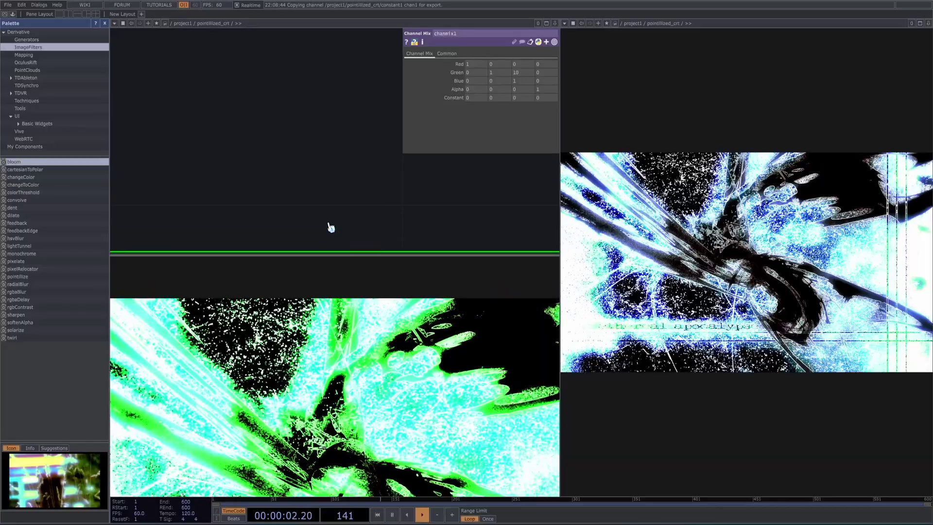
left_click_drag(330, 225, 350, 83)
scroll(350, 83, "down", 5)
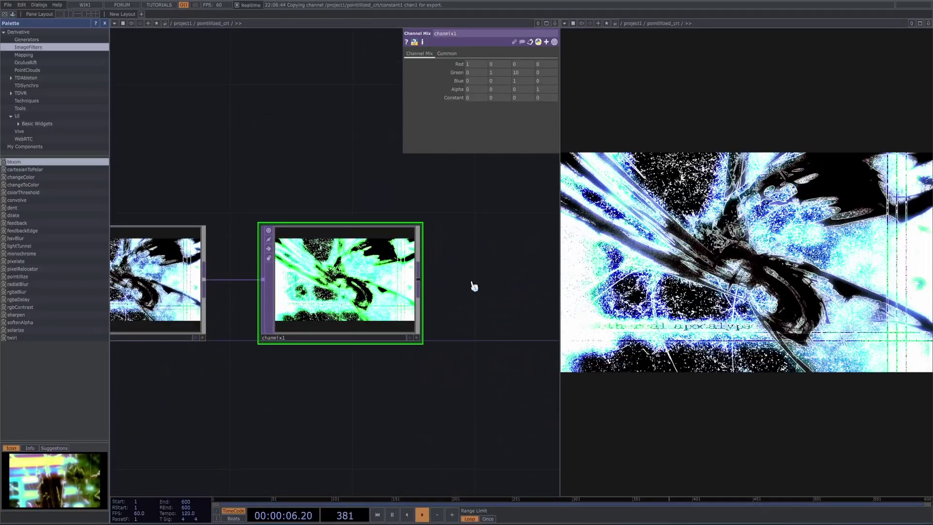
left_click_drag(458, 295, 425, 299)
scroll(433, 292, "down", 4)
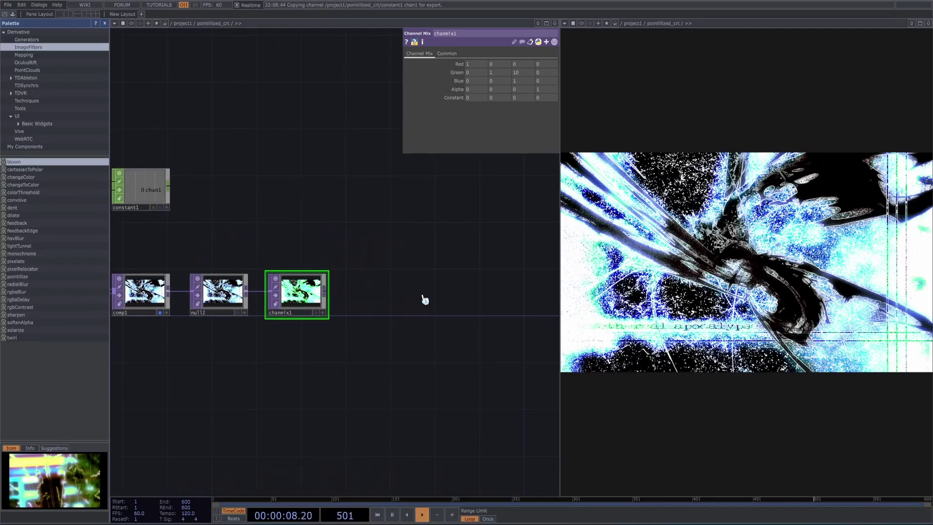
scroll(343, 300, "up", 1)
scroll(344, 300, "up", 1)
left_click(319, 293)
left_click(490, 293)
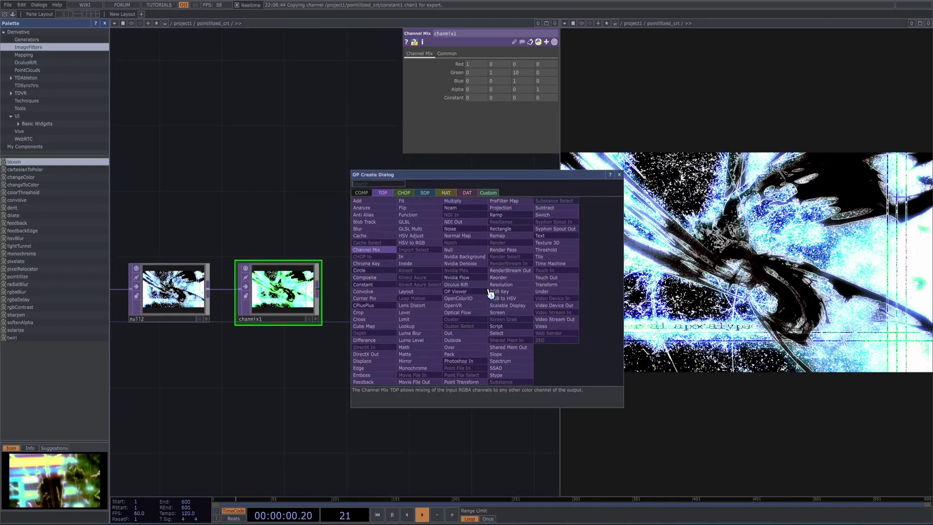
left_click(365, 277)
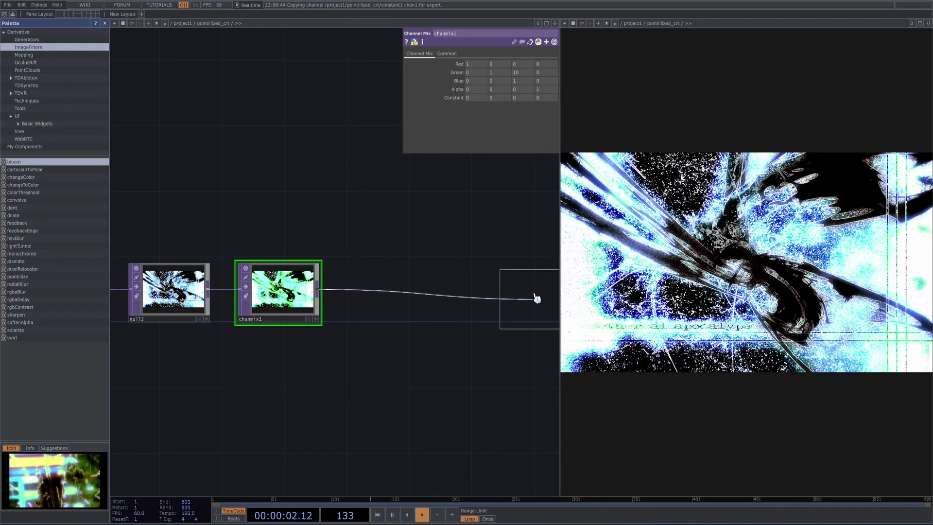
left_click(531, 311)
Step: Place the palette's pointillize filter below the gap between chanmix1 and comp2, and feed it from chanmix1
left_click_drag(473, 353, 435, 341)
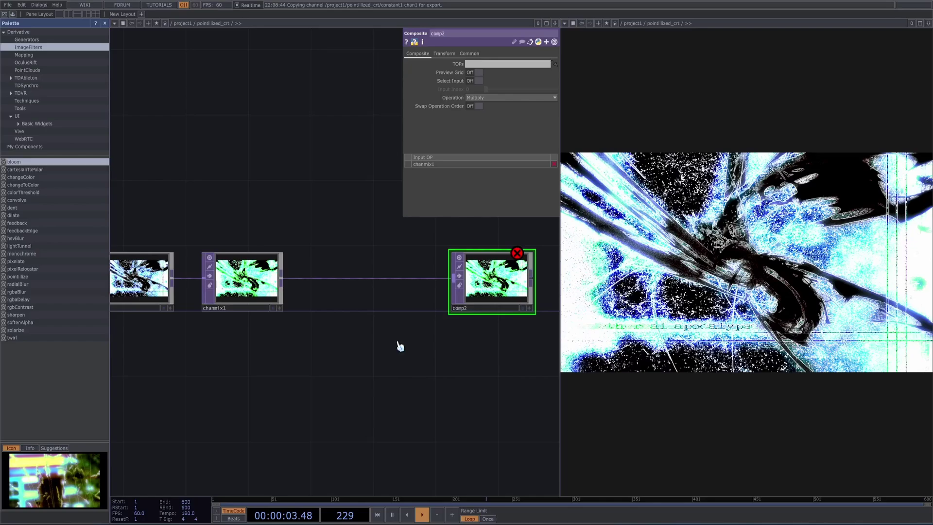
left_click(279, 276)
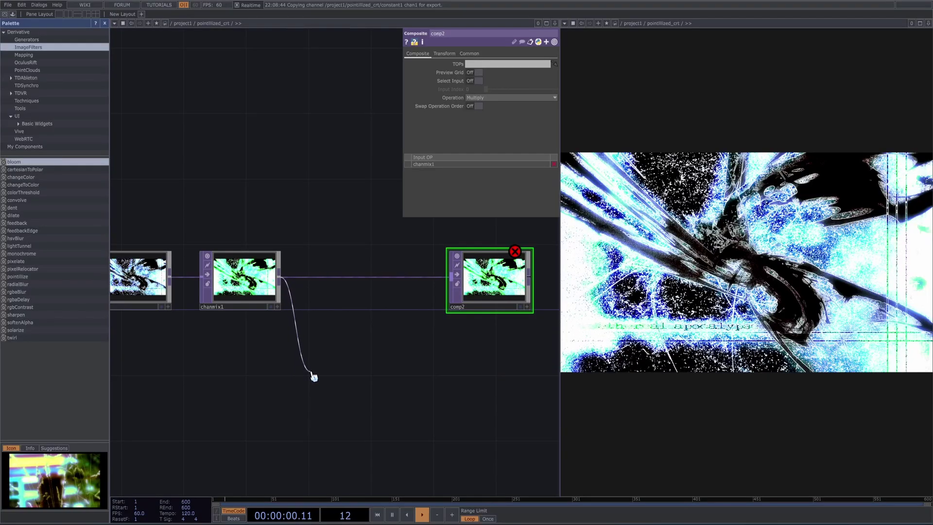
left_click(312, 372)
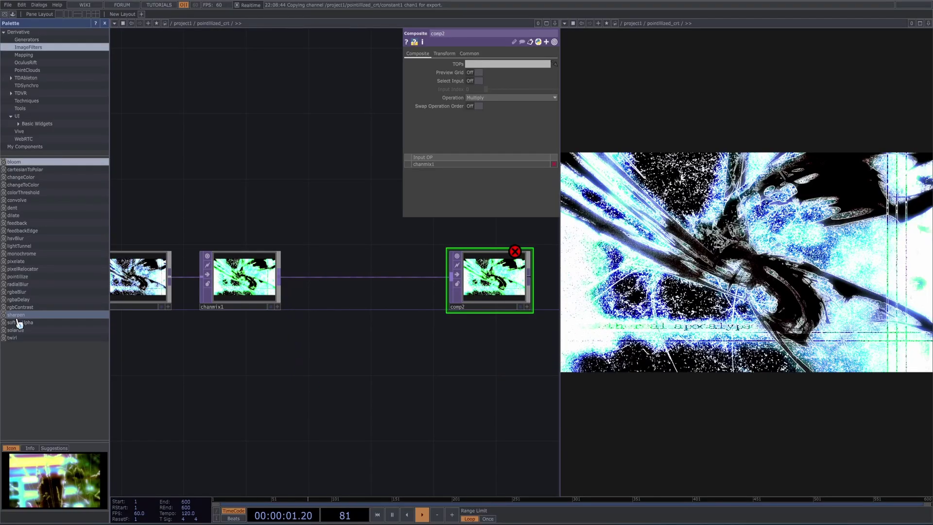
left_click(24, 277)
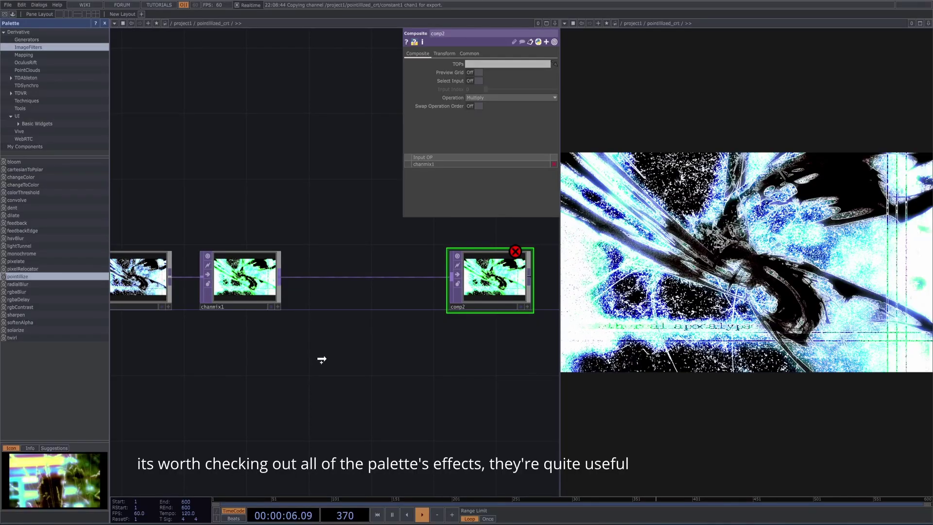
left_click_drag(322, 359, 323, 361)
left_click_drag(370, 308, 350, 360)
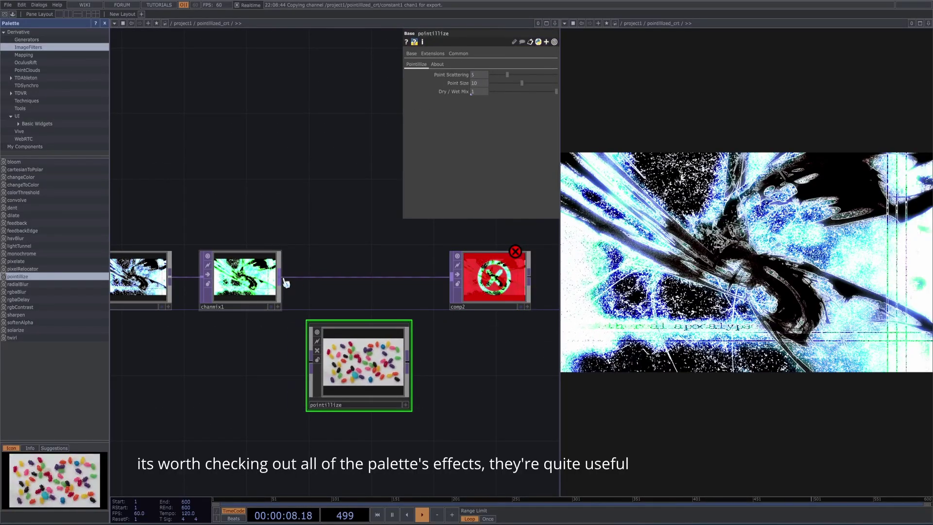
left_click_drag(281, 277, 353, 370)
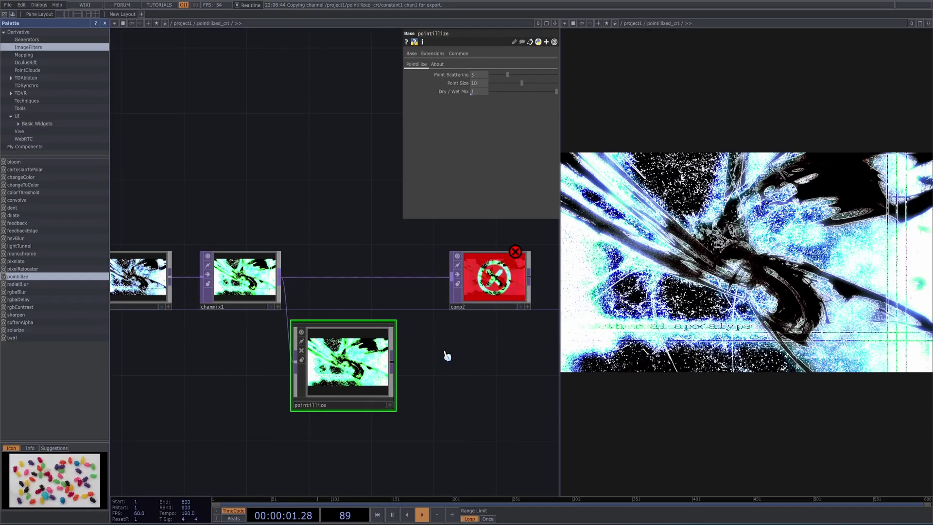
Step: Reduce the pointillize filter's Point Size to 3.7
left_click_drag(445, 360, 418, 369)
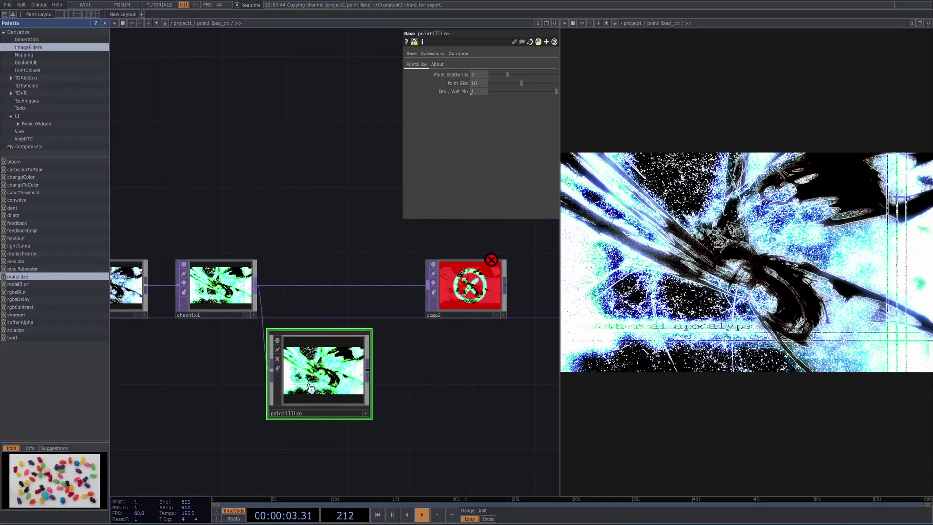
scroll(309, 384, "up", 5)
scroll(322, 385, "down", 6)
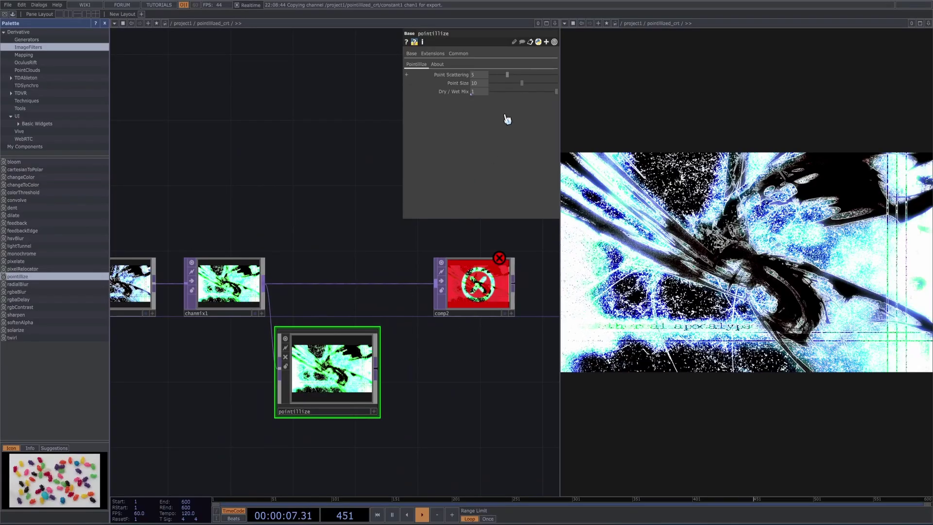
left_click_drag(501, 83, 498, 85)
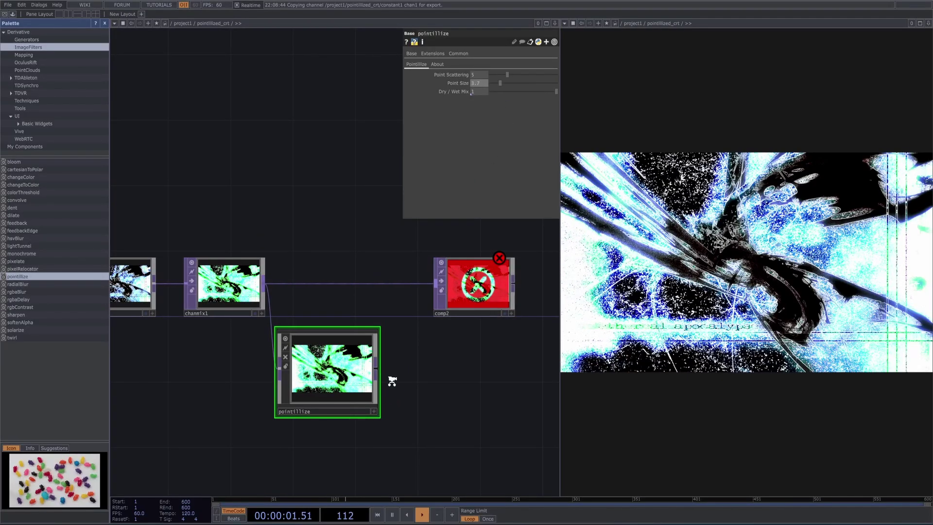
scroll(395, 383, "up", 2)
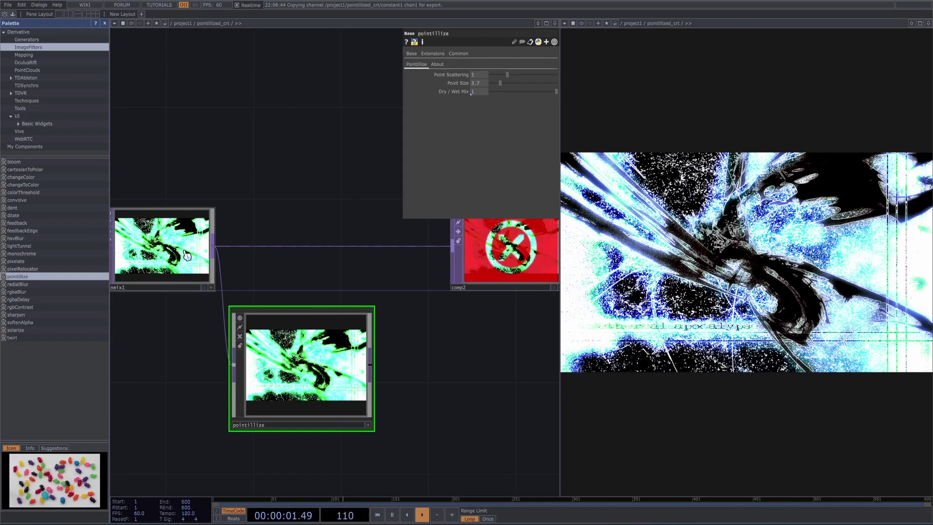
Step: Pause the timeline and place the palette's hsvBlur filter just after pointillize
key("space")
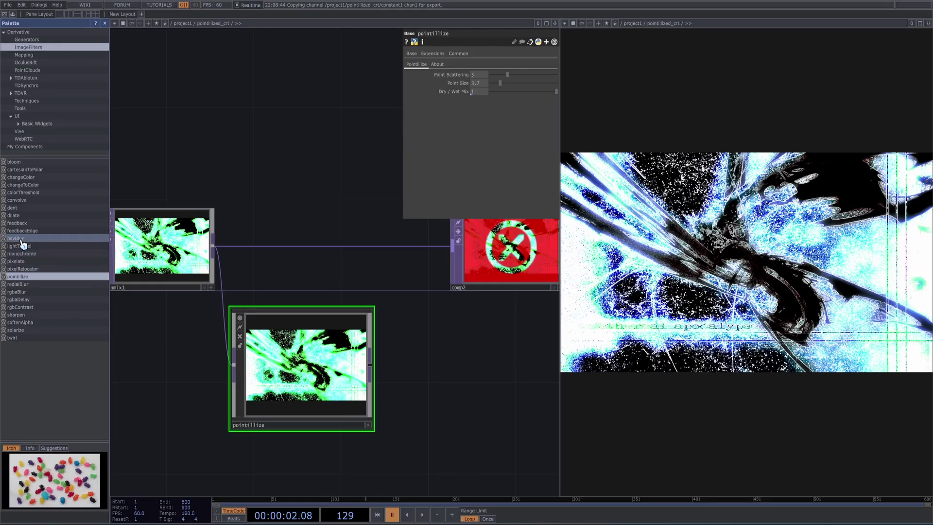
left_click_drag(20, 240, 434, 278)
left_click_drag(358, 450, 261, 433)
left_click_drag(382, 291, 330, 342)
left_click_drag(388, 255, 538, 255)
left_click_drag(389, 364, 411, 342)
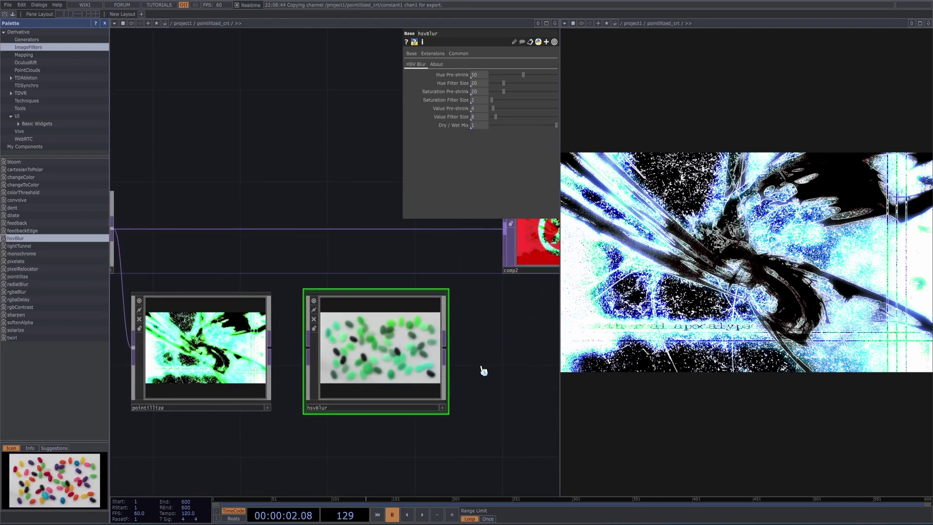
Step: Connect the output of pointillize to the input of hsvBlur
scroll(477, 365, "down", 2)
left_click_drag(313, 368, 342, 370)
left_click_drag(462, 378, 415, 385)
scroll(329, 392, "up", 3)
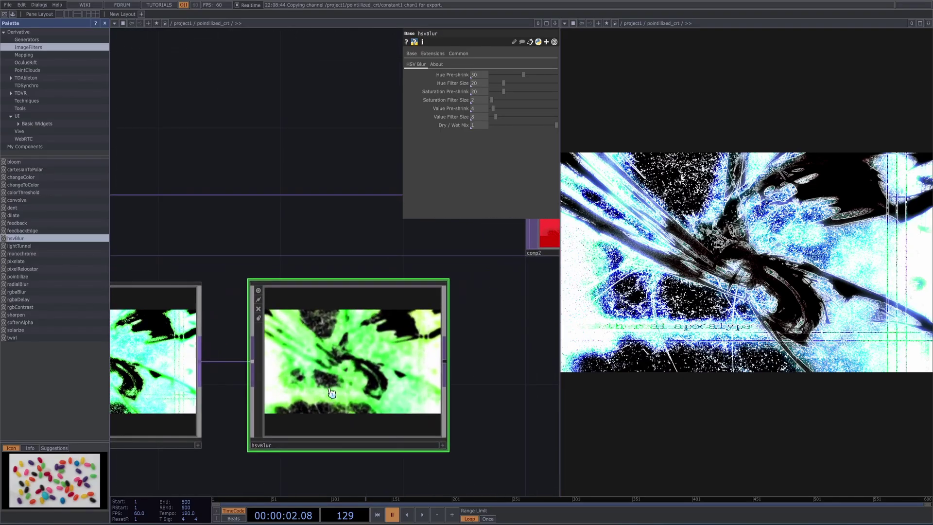
left_click_drag(235, 381, 320, 374)
scroll(320, 374, "down", 3)
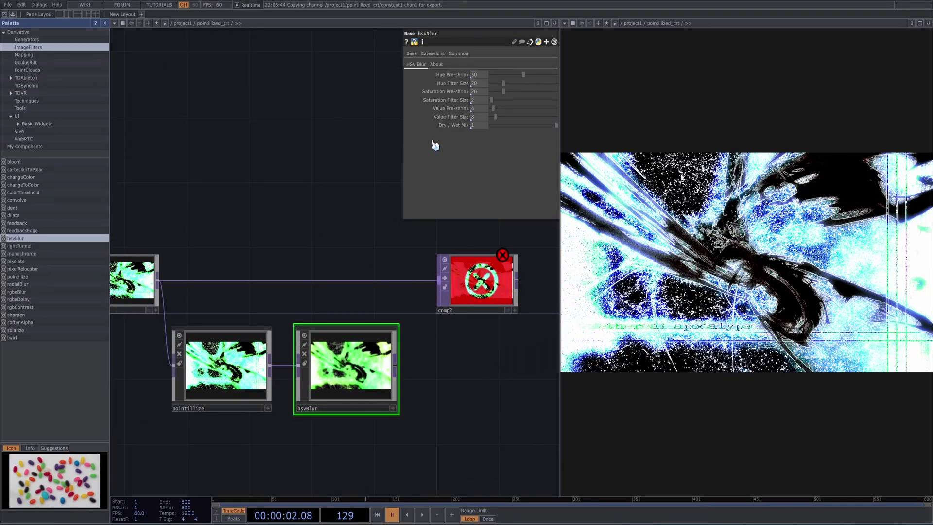
Step: Raise hsvBlur's Value Pre-shrink slightly and connect hsvBlur's output to comp2 as its second input
left_click_drag(494, 110, 498, 111)
left_click_drag(395, 364, 429, 295)
left_click(480, 289)
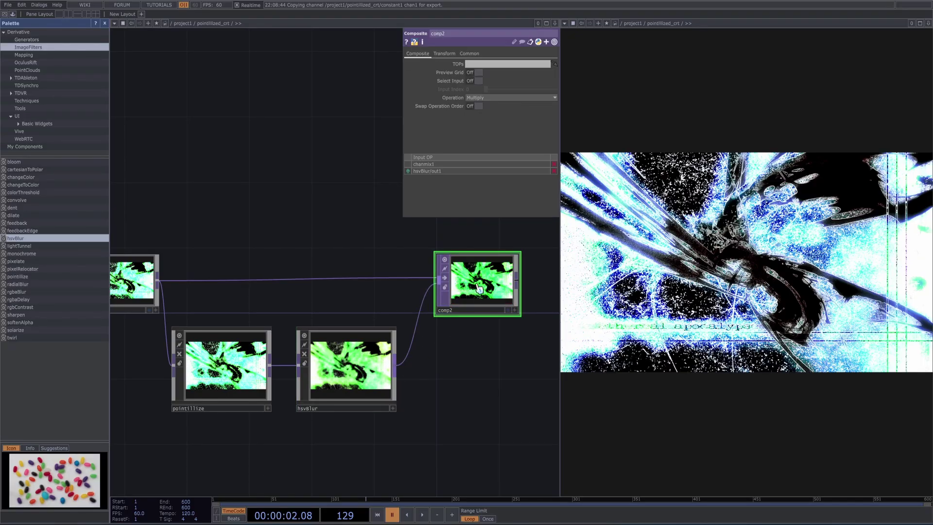
Step: Display comp2 instead of comp1 in the viewer pane
left_click_drag(495, 363, 459, 396)
scroll(426, 274, "down", 5)
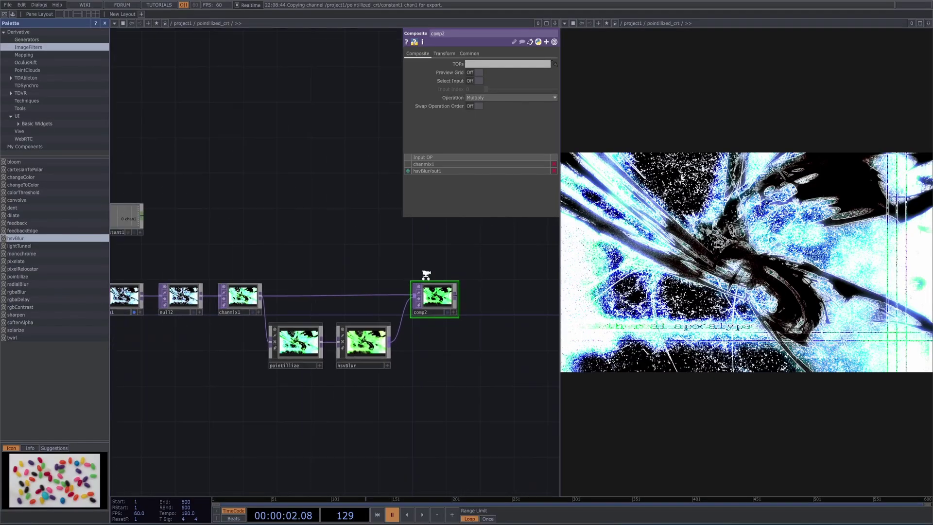
left_click_drag(390, 273, 364, 327)
scroll(329, 308, "up", 6)
left_click_drag(215, 316, 264, 310)
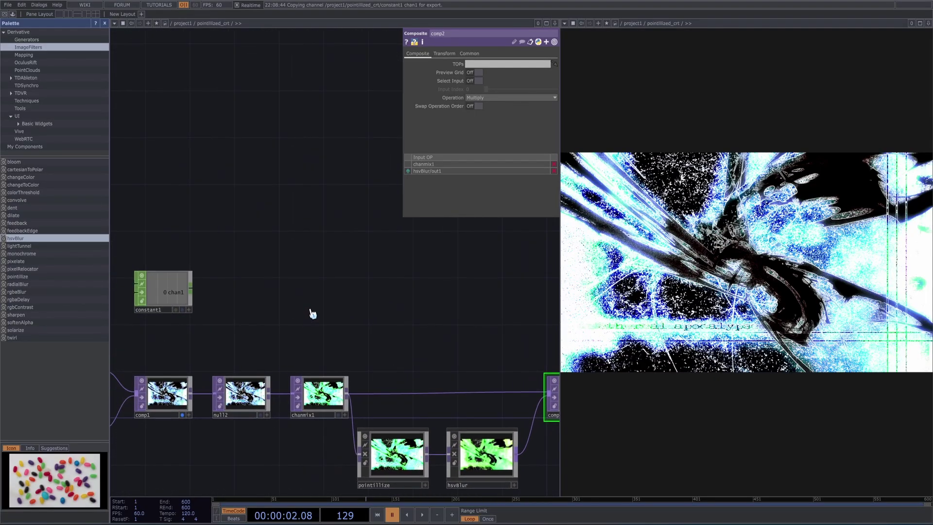
scroll(307, 312, "down", 2)
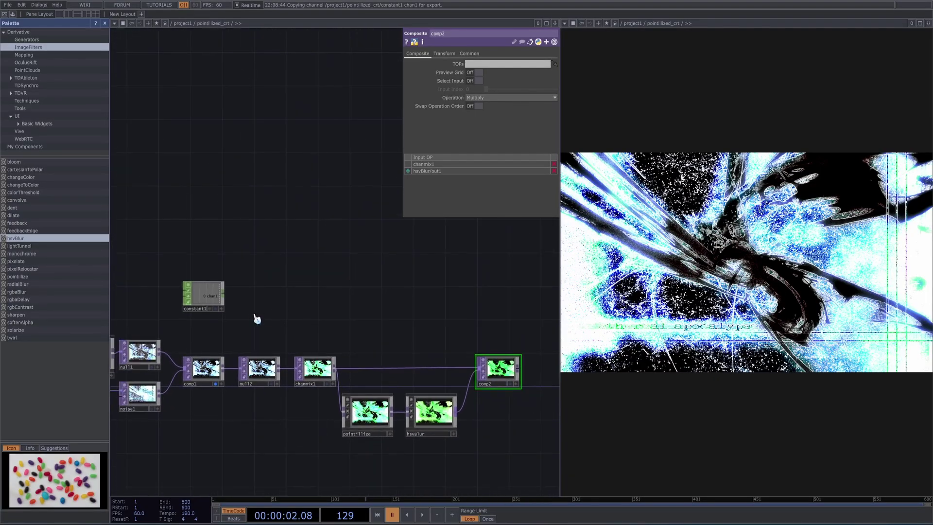
left_click(216, 384)
left_click(510, 384)
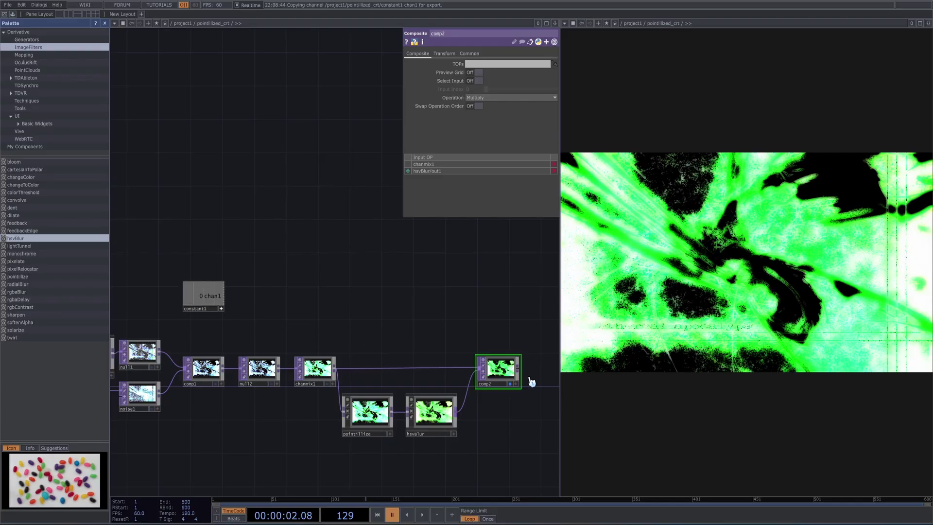
Step: Drive comp2's Operation with constant1's chan1 channel and scrub its value through the blend modes to Hard Mix
left_click_drag(207, 295, 496, 98)
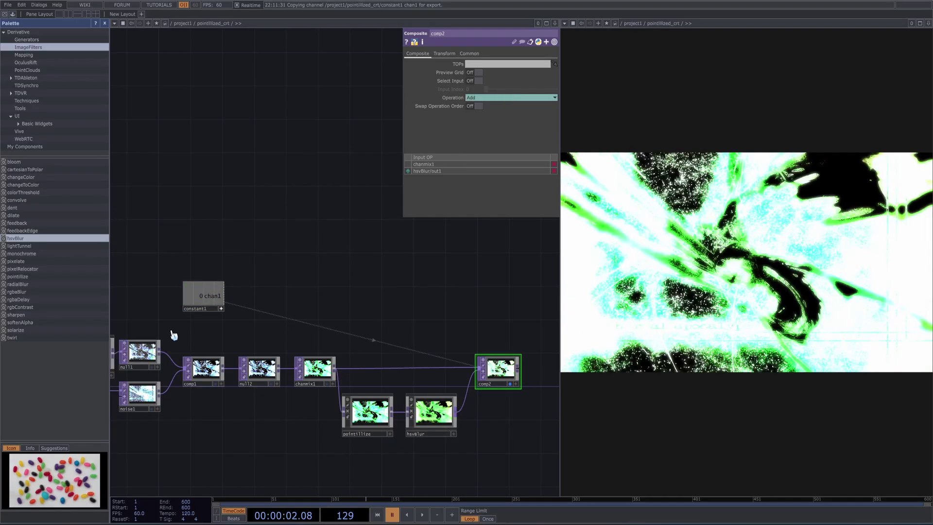
left_click(218, 308)
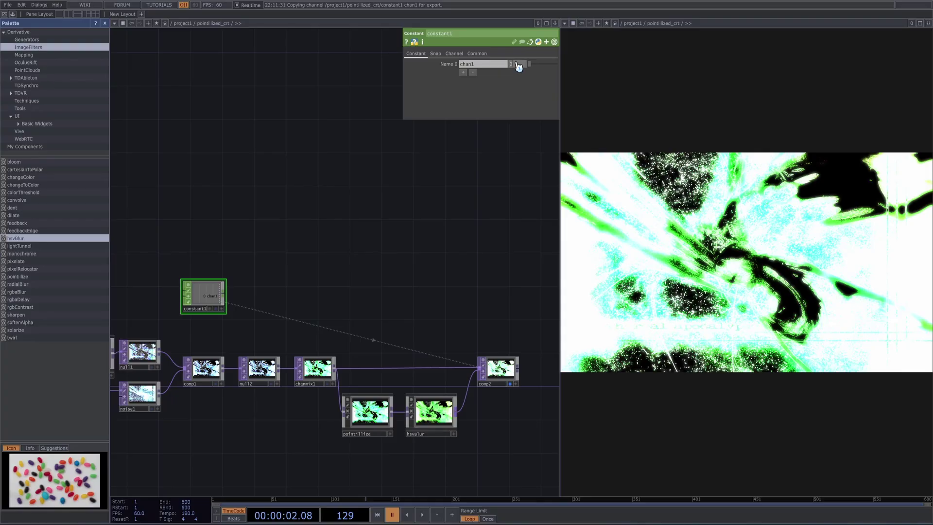
middle_click_drag(518, 66, 518, 66)
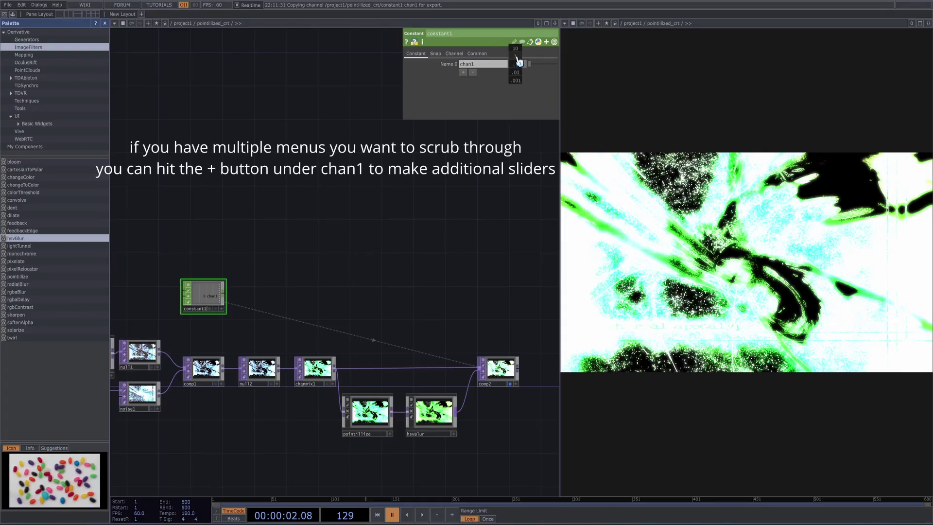
middle_click_drag(522, 58, 615, 57)
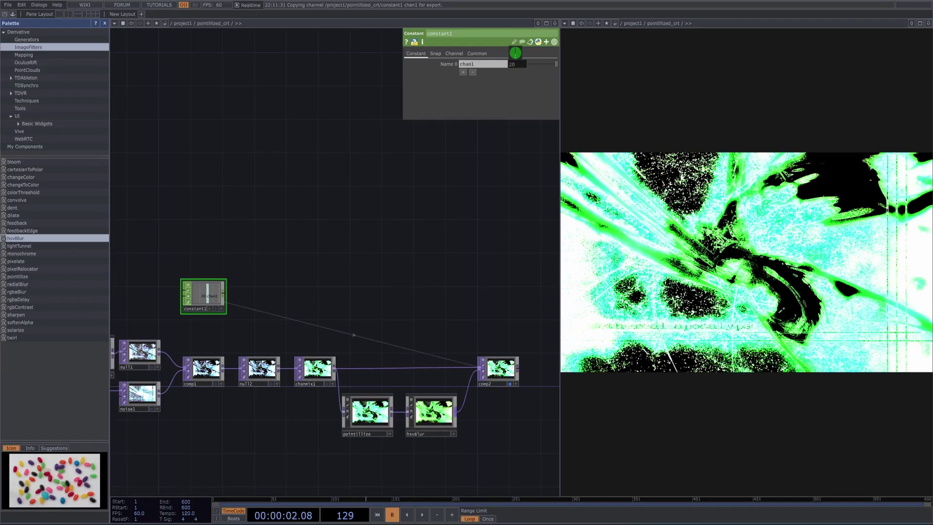
Step: Release comp2's Operation from constant1's control and set it to Lighter Color
left_click(501, 368)
left_click(496, 98)
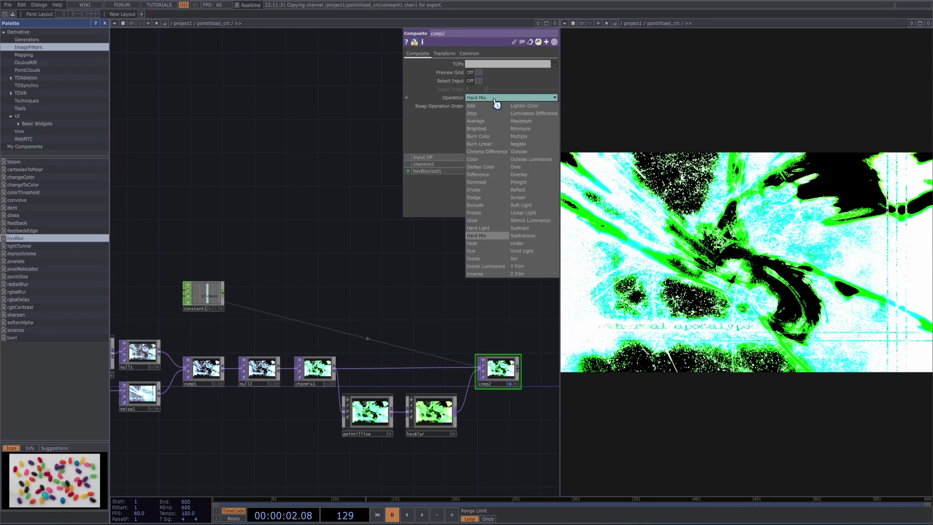
left_click(496, 98)
left_click(511, 98)
left_click(525, 105)
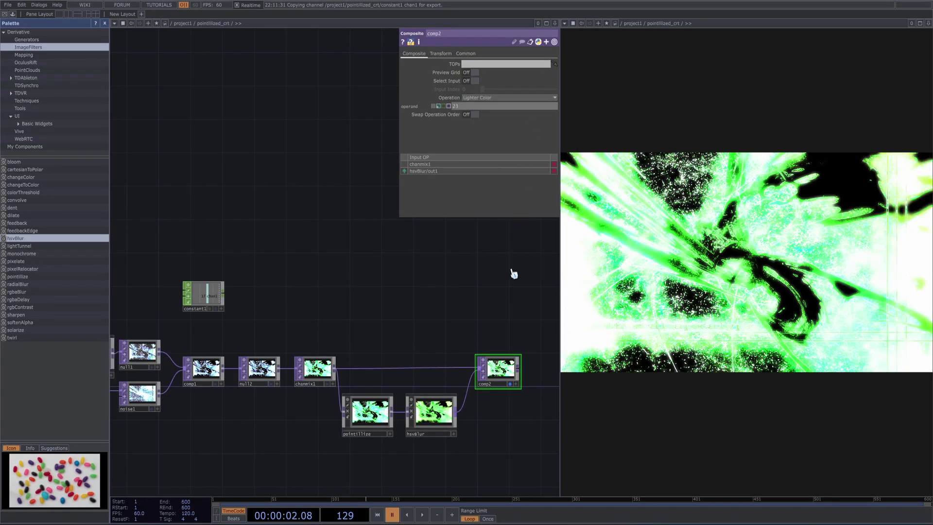
Step: Add an HSV Adjust TOP fed by comp2's output and place it directly after comp2
left_click_drag(500, 302, 389, 269)
middle_click_drag(413, 313, 442, 384)
left_click_drag(443, 386, 442, 275)
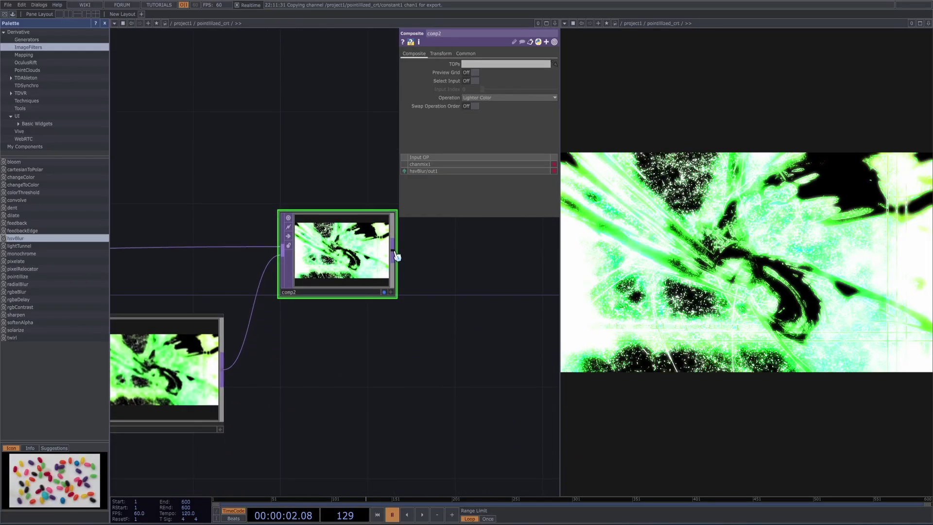
left_click_drag(394, 253, 469, 258)
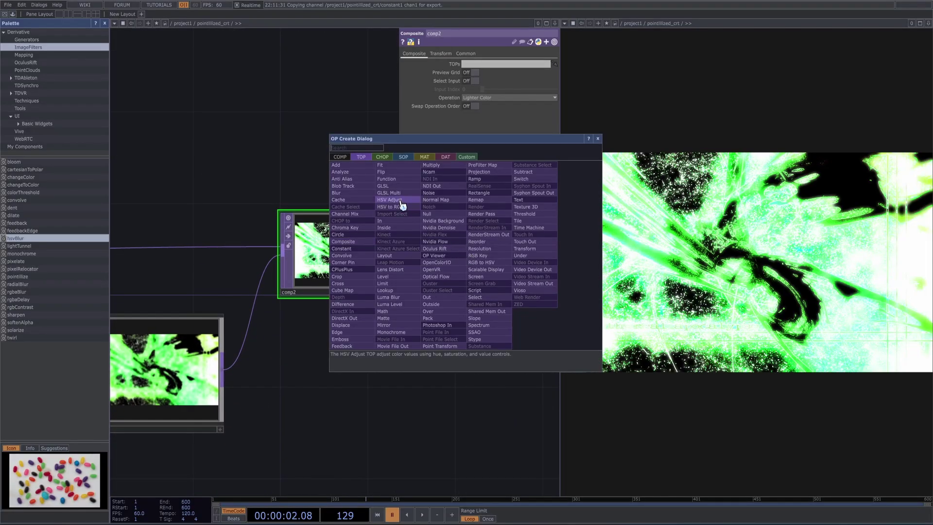
left_click(402, 201)
left_click(489, 263)
Step: Display hsvadj1 instead of comp2 in the viewer pane and set its Hue Offset to about -231
left_click(391, 292)
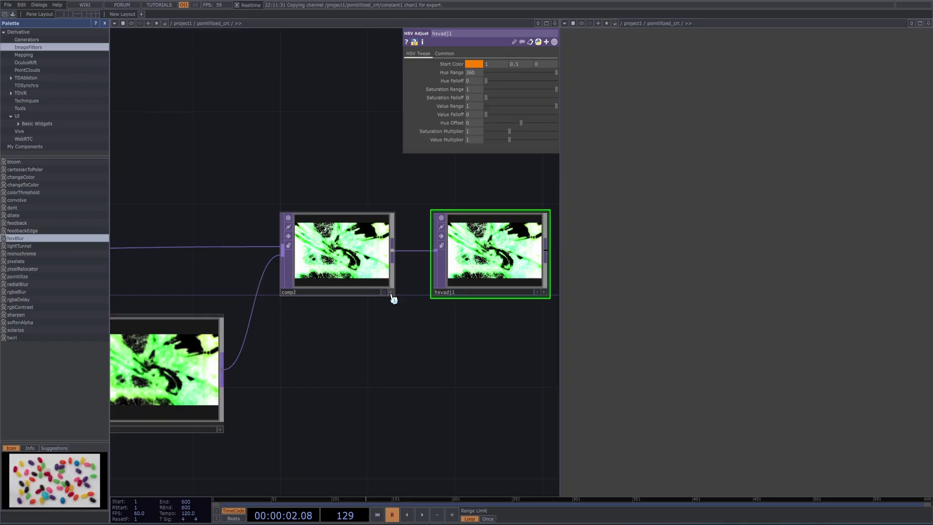
left_click(538, 292)
left_click_drag(517, 125, 501, 131)
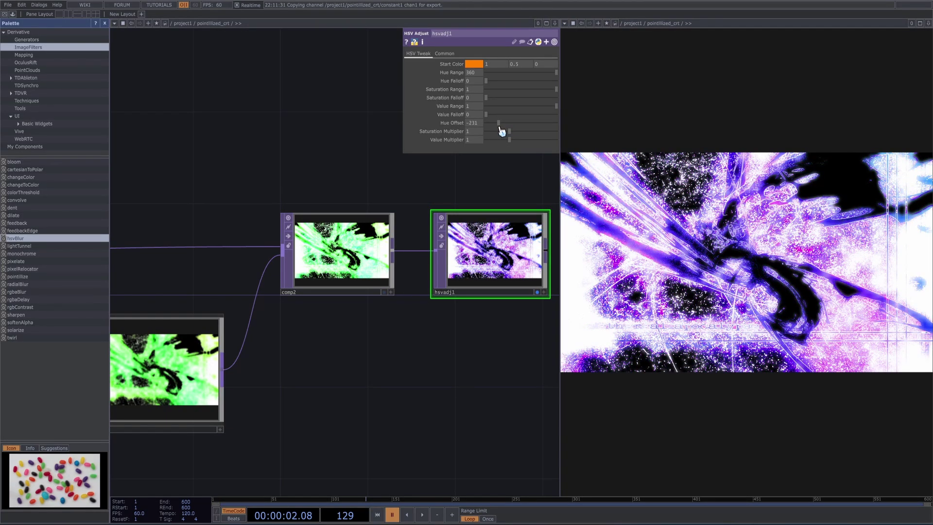
Step: Lower the bloom component's Intensity to about 0.21
left_click_drag(496, 333, 468, 349)
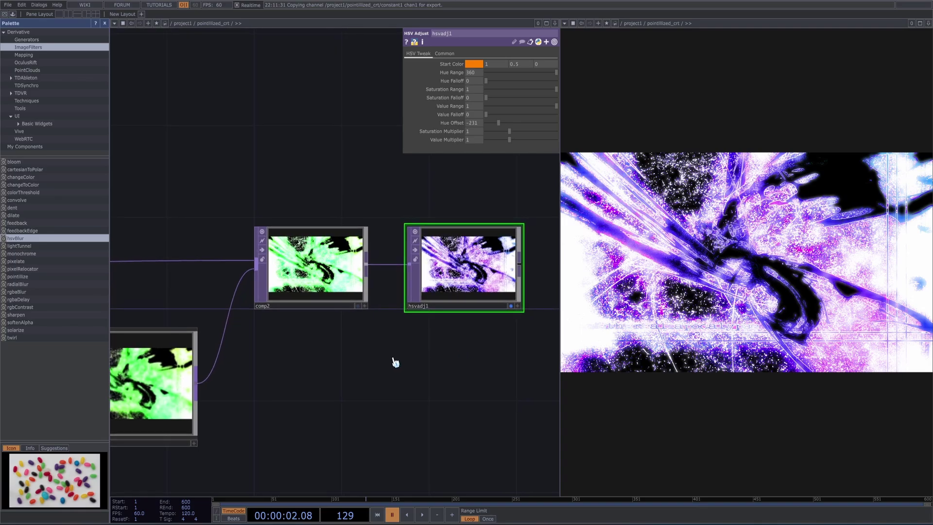
left_click_drag(393, 358, 481, 368)
middle_click_drag(371, 218, 250, 195)
left_click_drag(208, 206, 313, 240)
left_click_drag(156, 221, 296, 247)
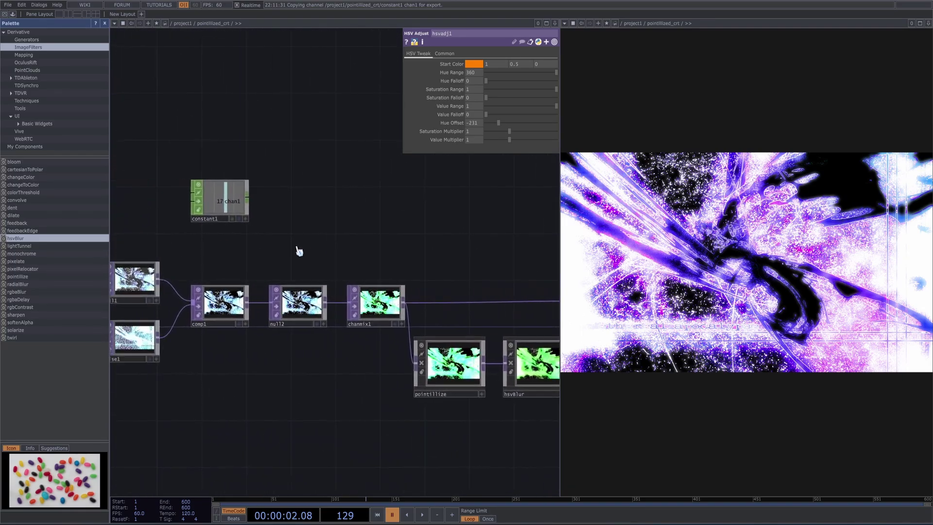
left_click_drag(159, 254, 307, 248)
left_click_drag(308, 253, 339, 237)
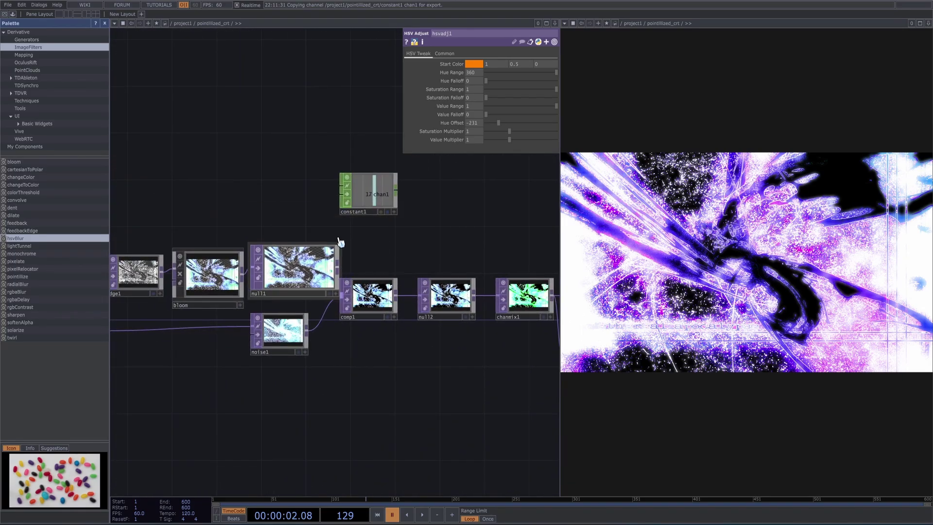
scroll(487, 261, "left", 2)
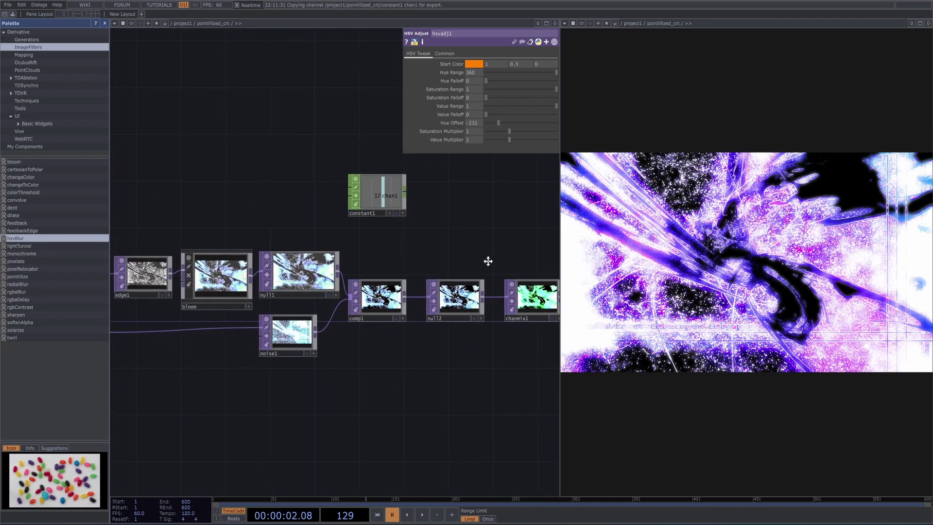
left_click(240, 292)
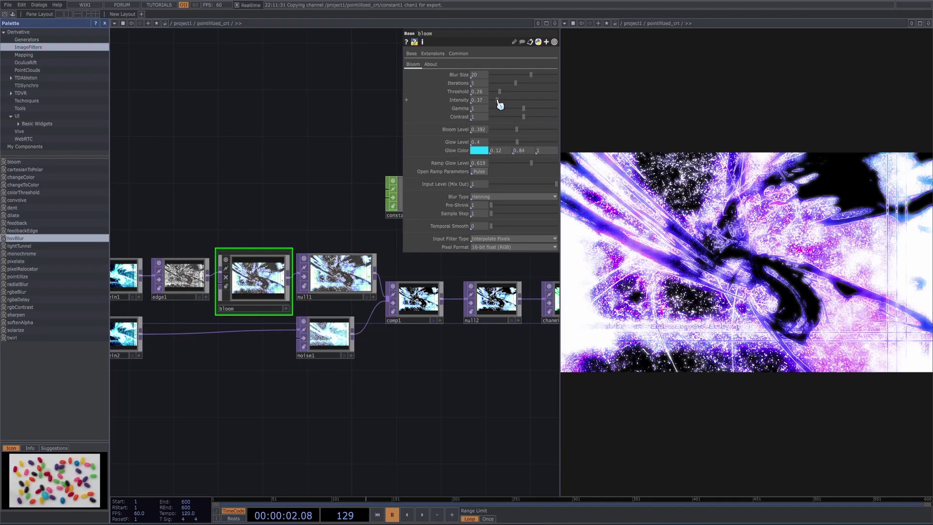
left_click_drag(499, 104, 495, 104)
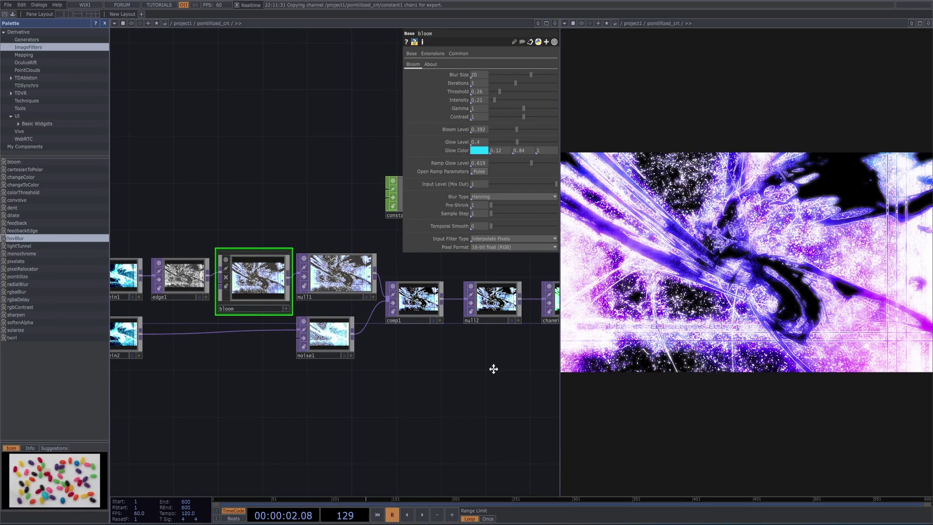
Step: Resume timeline playback and look over the whole operator chain through to hsvadj1 while the effect plays
left_click_drag(494, 369, 423, 381)
key("space")
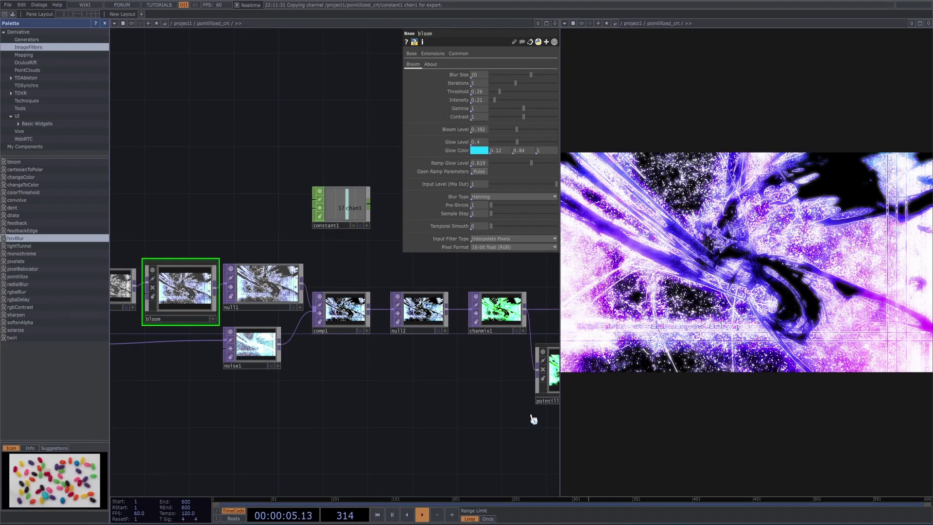
scroll(462, 417, "down", 5)
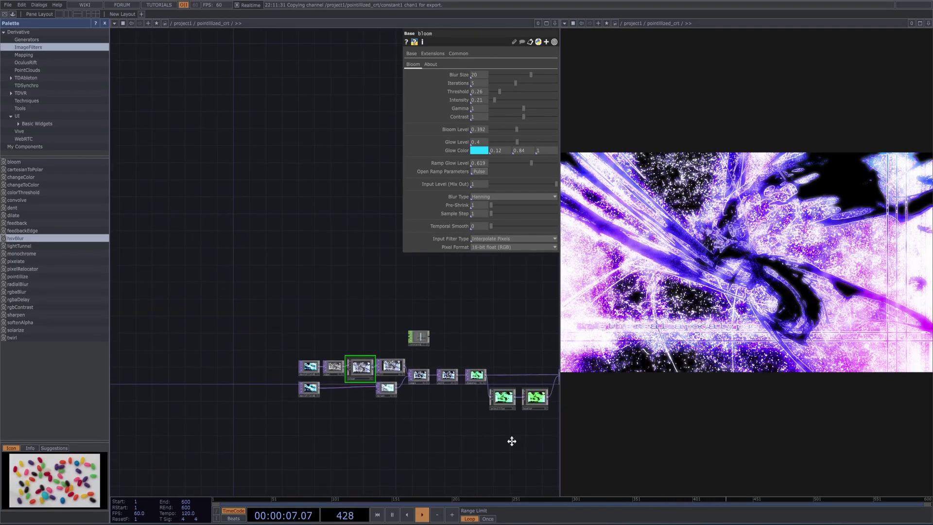
left_click_drag(512, 441, 418, 429)
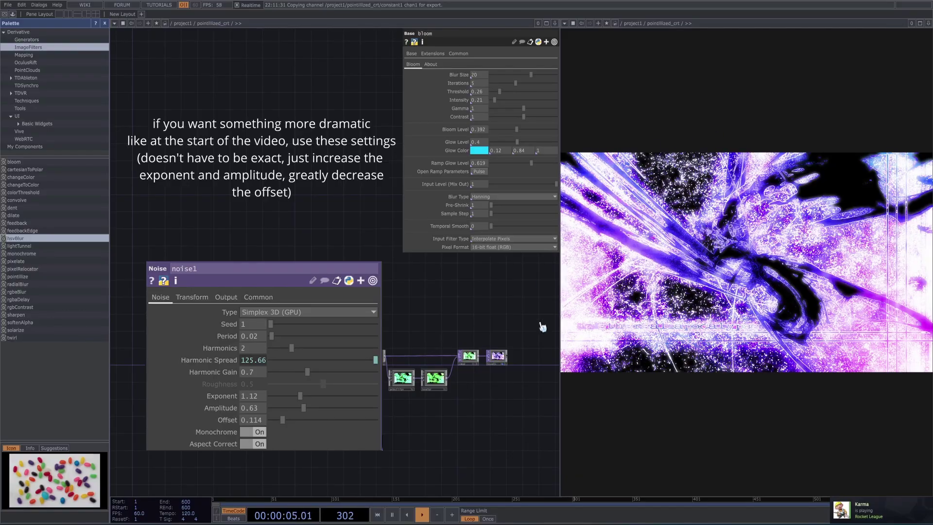
scroll(486, 404, "up", 2)
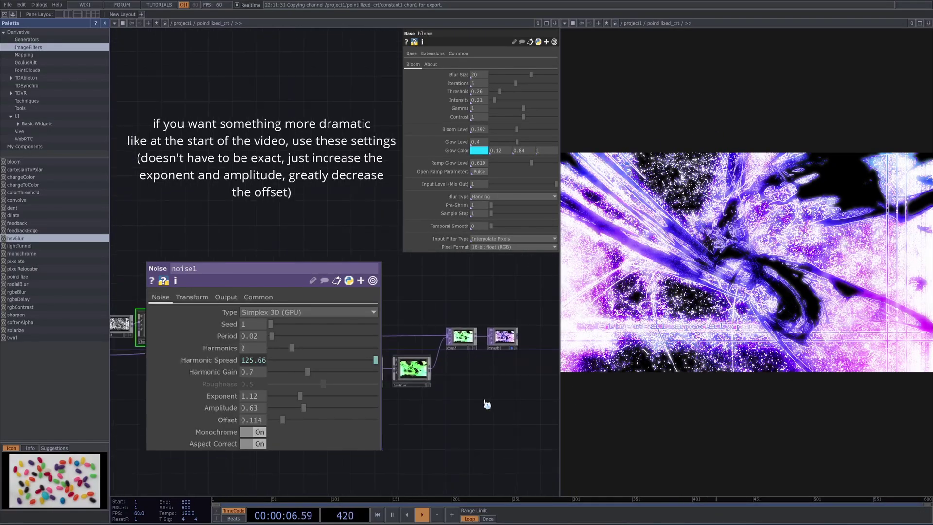
scroll(487, 404, "up", 2)
scroll(396, 395, "down", 2)
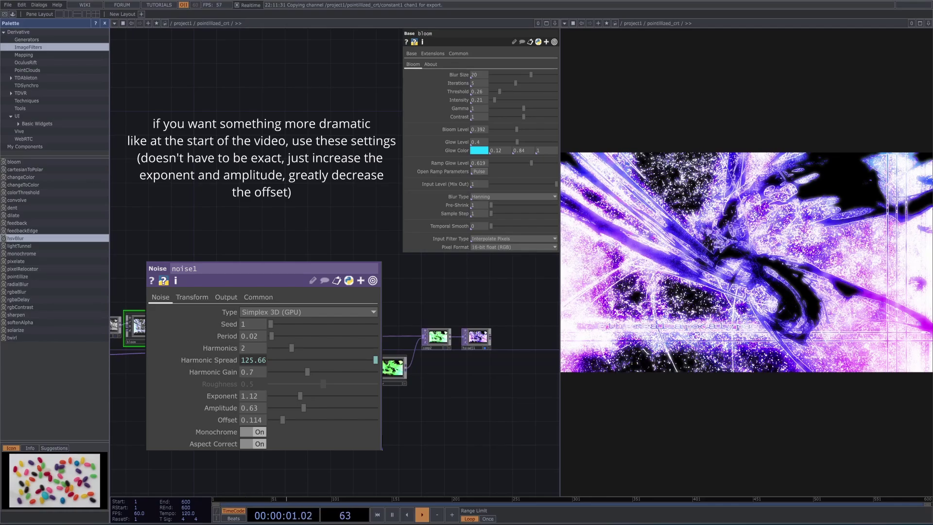
scroll(382, 449, "down", 1)
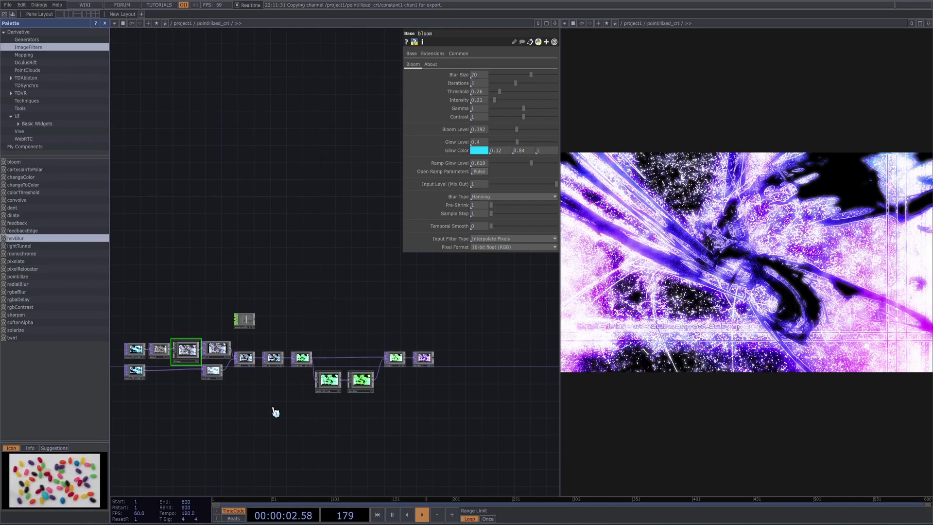